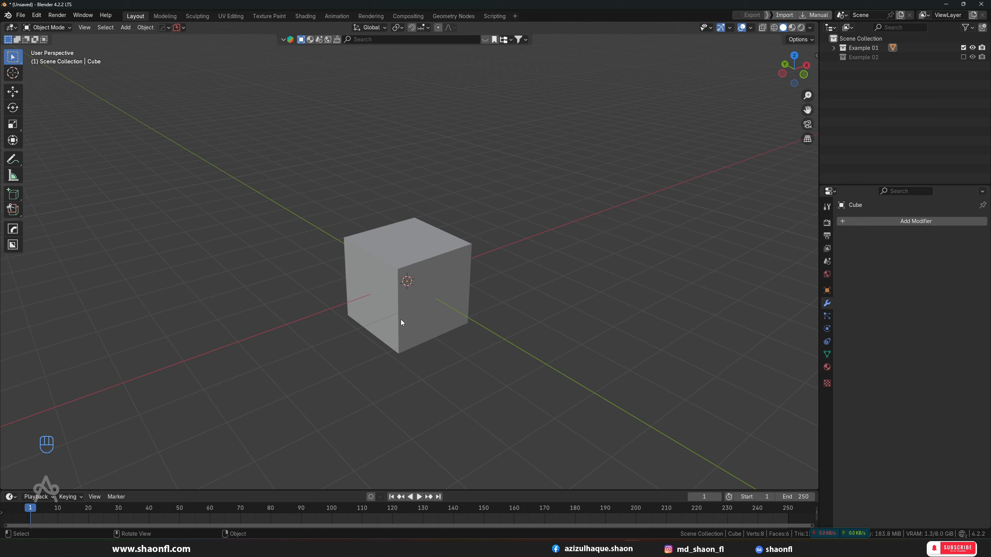
# Step: Inspect the cube's mesh in Edit Mode by selecting its top face and several edges, and return to Object Mode
pyautogui.click(381, 300)
pyautogui.scroll(2, 488, 290)
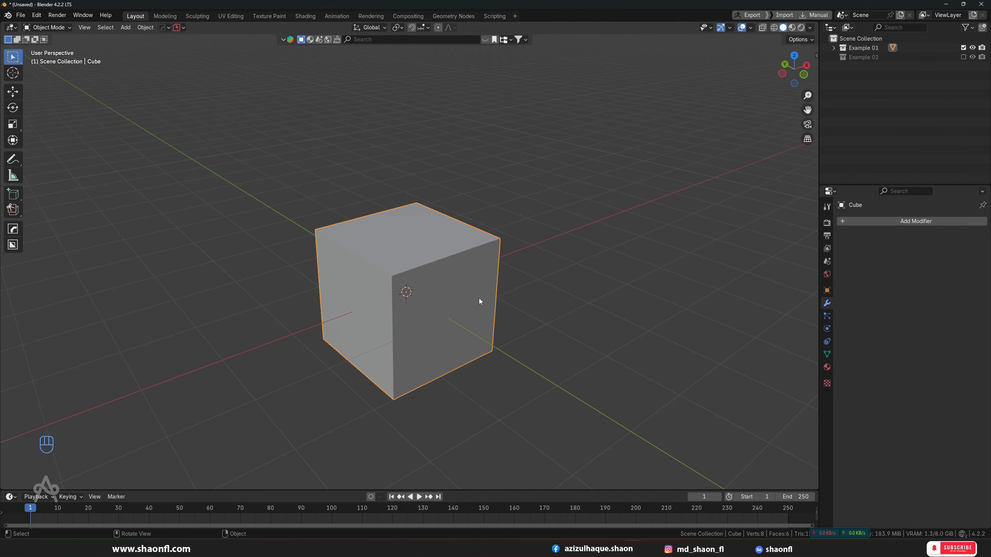
pyautogui.press('Tab')
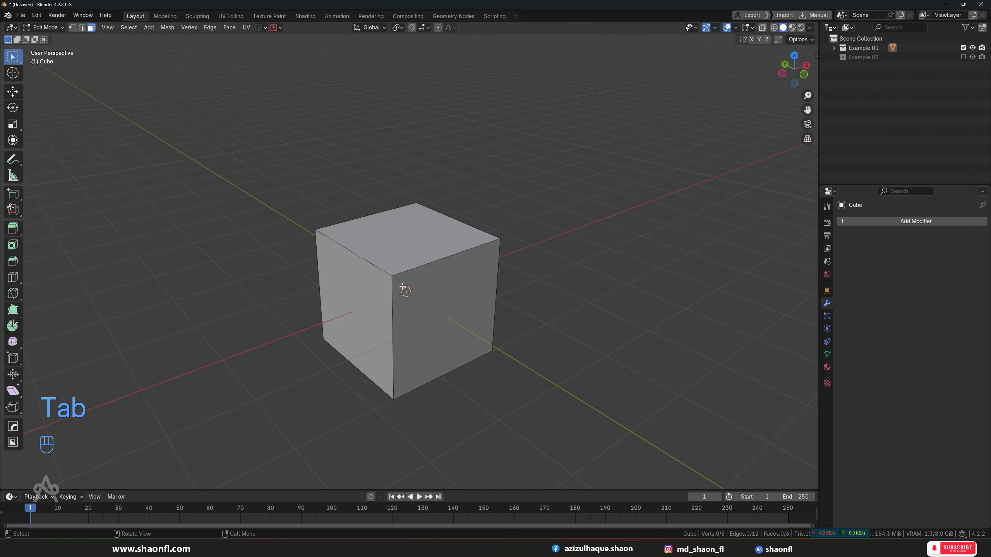
pyautogui.click(362, 254)
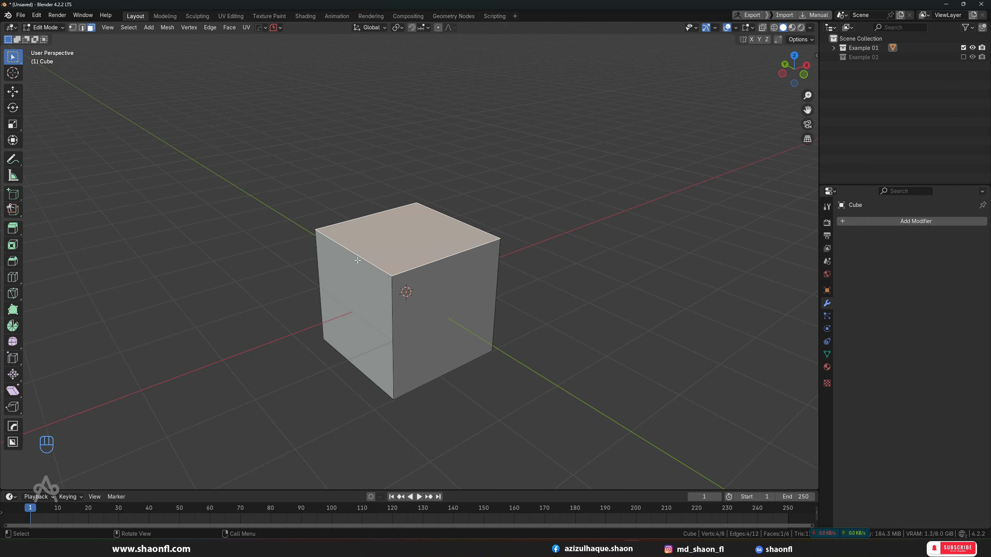
pyautogui.press('2')
pyautogui.click(402, 332)
pyautogui.click(449, 270)
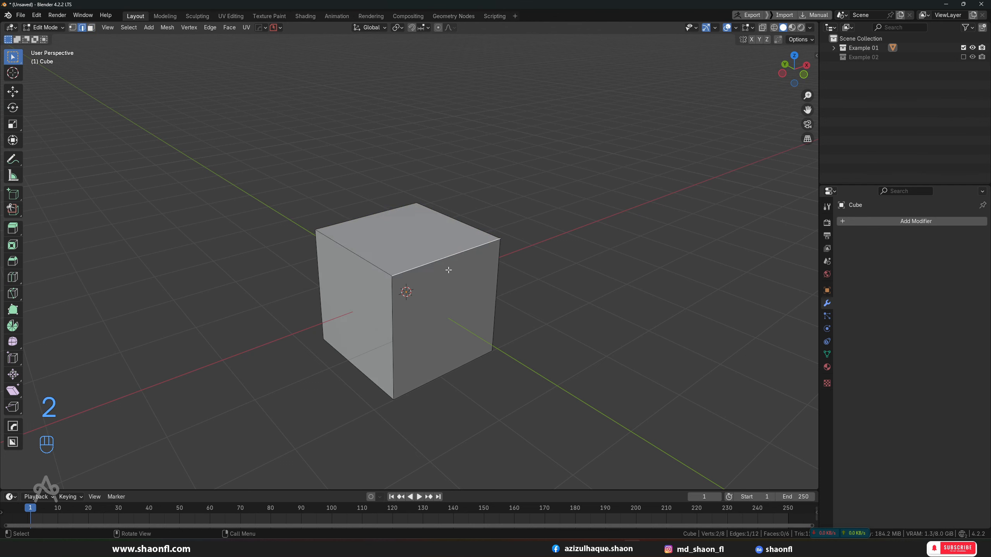
pyautogui.click(491, 305)
pyautogui.press('Tab')
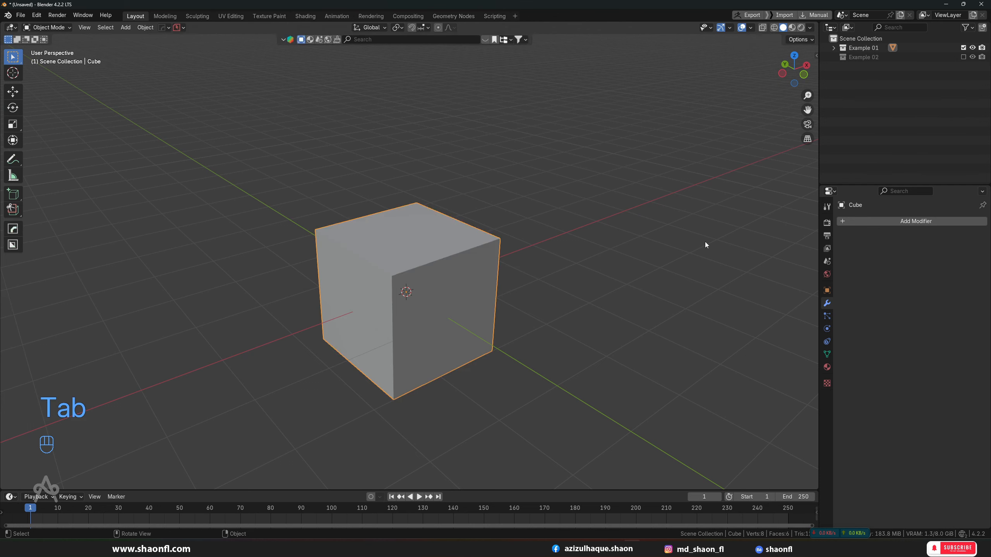
# Step: Add an Edge Split modifier to the cube
pyautogui.click(909, 220)
pyautogui.moveTo(891, 229)
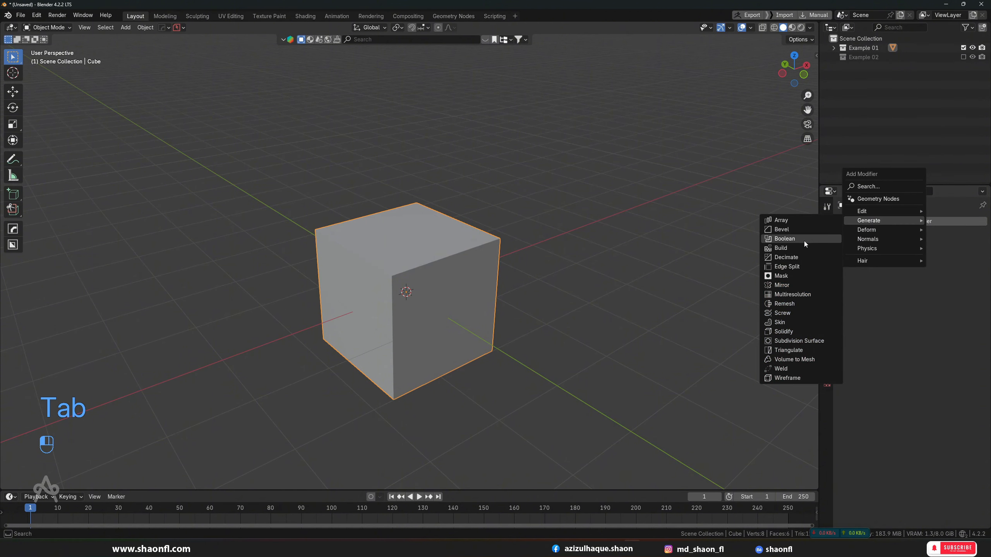
pyautogui.click(785, 267)
pyautogui.keyDown('shift'); pyautogui.moveTo(673, 296); pyautogui.dragTo(549, 305, button='middle'); pyautogui.keyUp('shift')
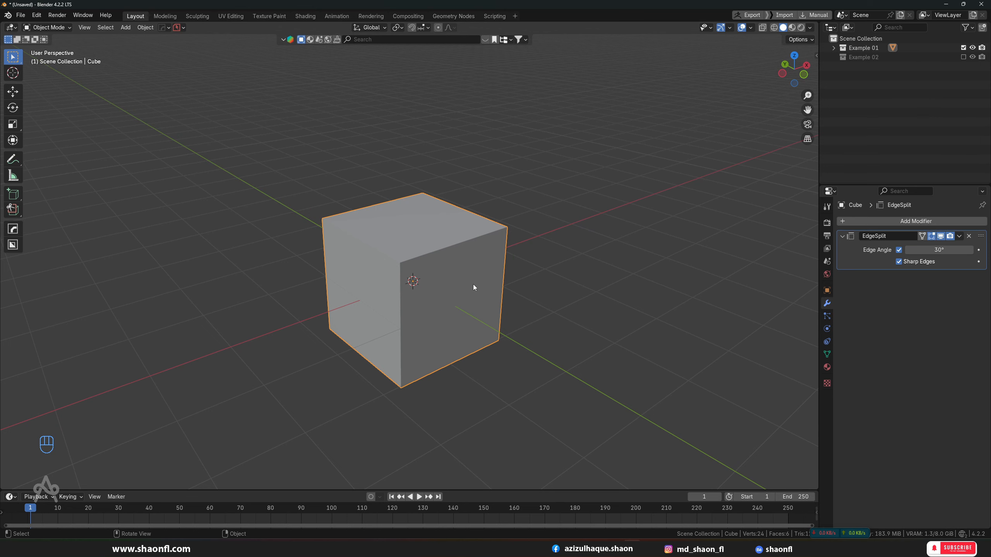
# Step: Try moving the cube's front side face away in face-select Edit Mode, and return to Object Mode
pyautogui.press('Tab')
pyautogui.press('3')
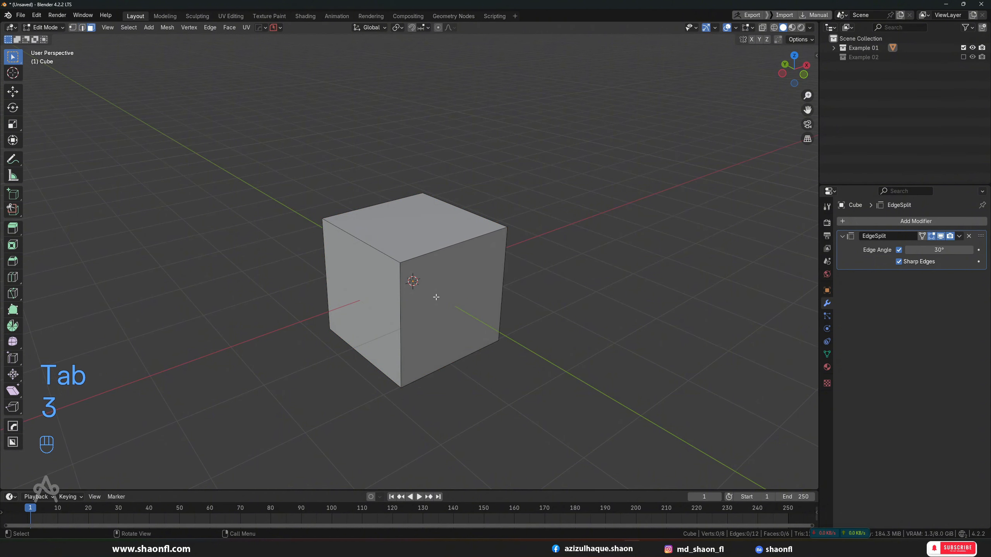
pyautogui.click(453, 329)
pyautogui.press('g')
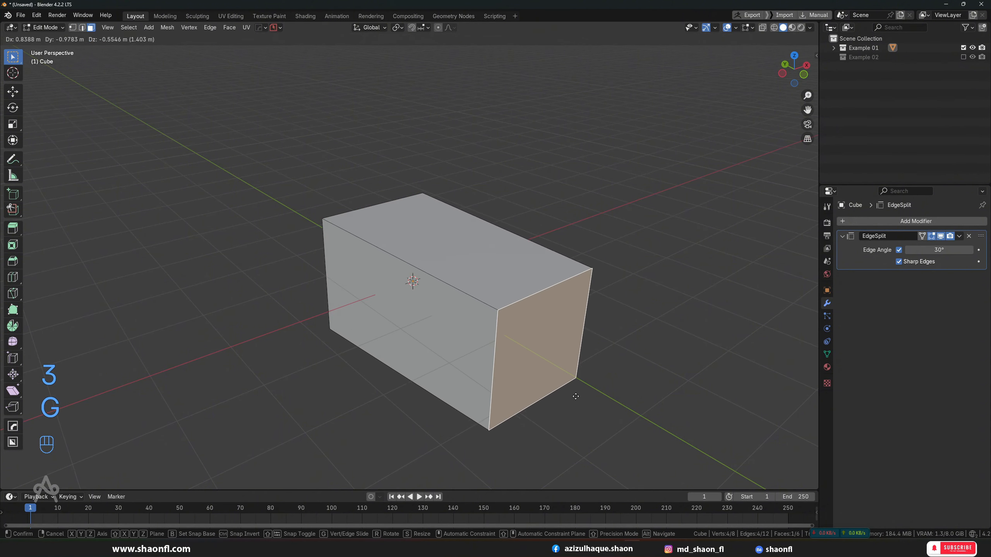
pyautogui.rightClick(574, 395)
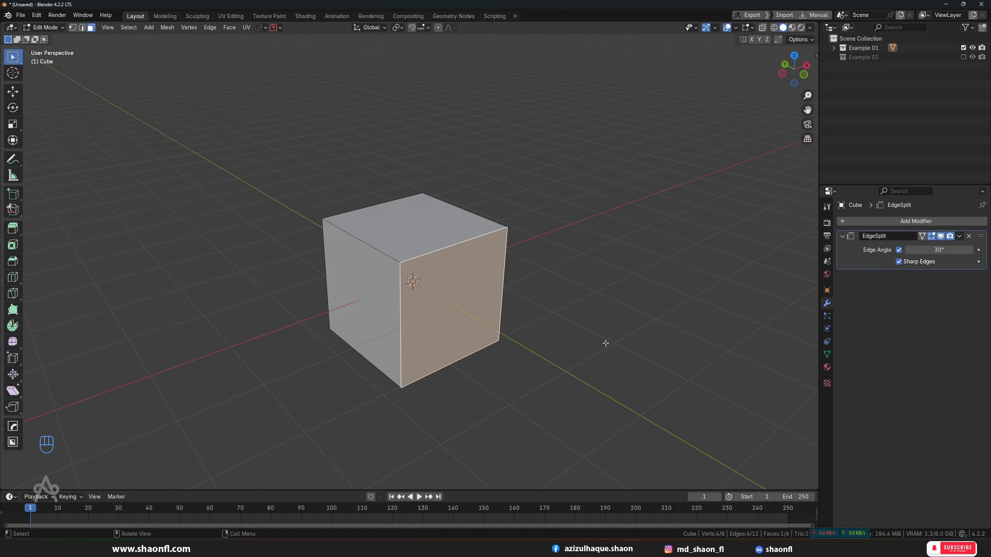
pyautogui.press('Tab')
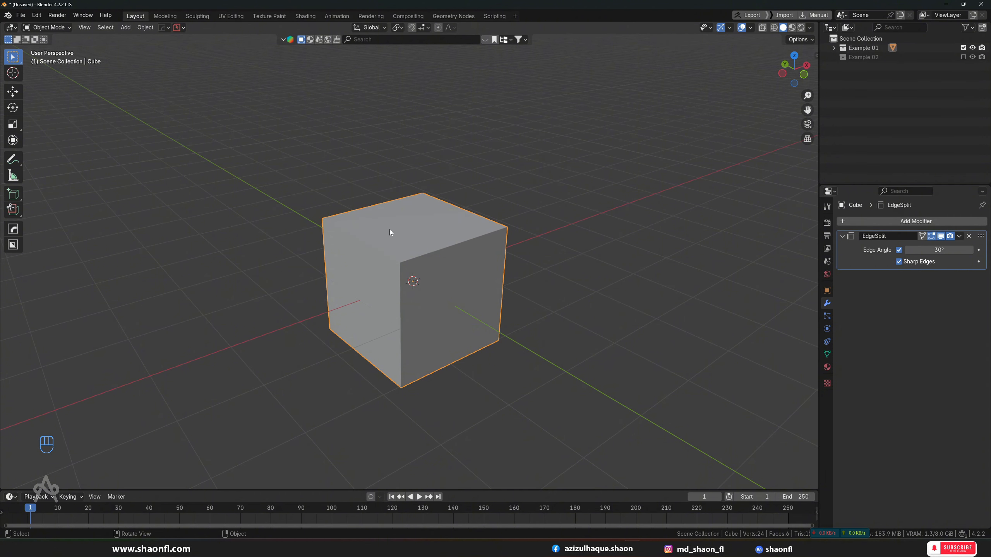
# Step: Apply the Edge Split modifier to the cube and enter Edit Mode
pyautogui.click(960, 236)
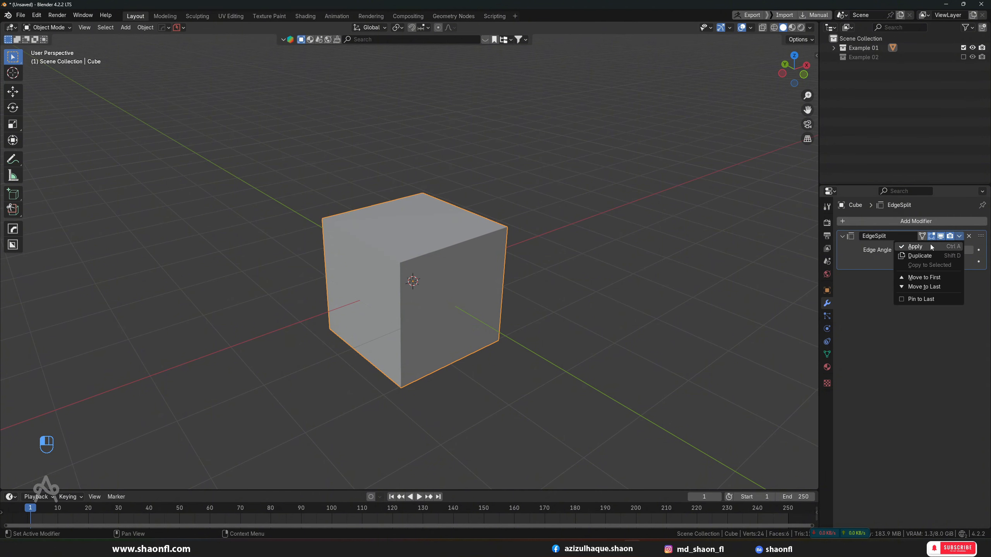
pyautogui.click(920, 246)
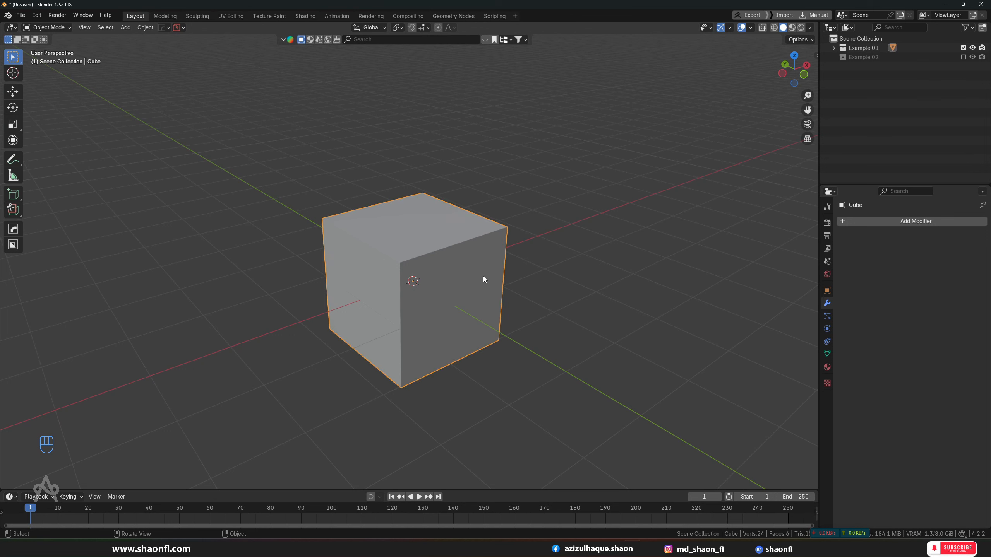
pyautogui.press('Tab')
# Step: Pull the cube's two near side faces and its top face away from the body as separate pieces
pyautogui.click(526, 257)
pyautogui.click(451, 309)
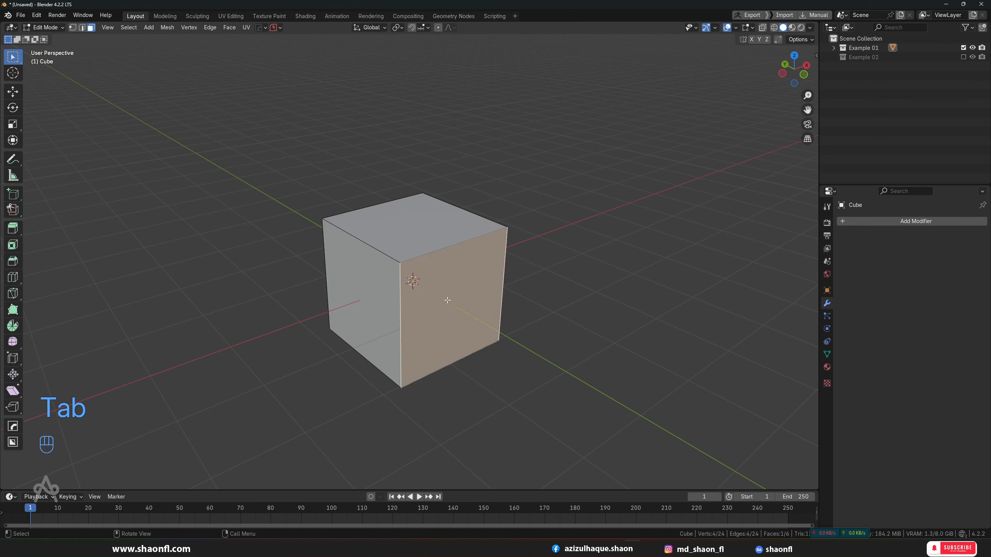
pyautogui.press('g')
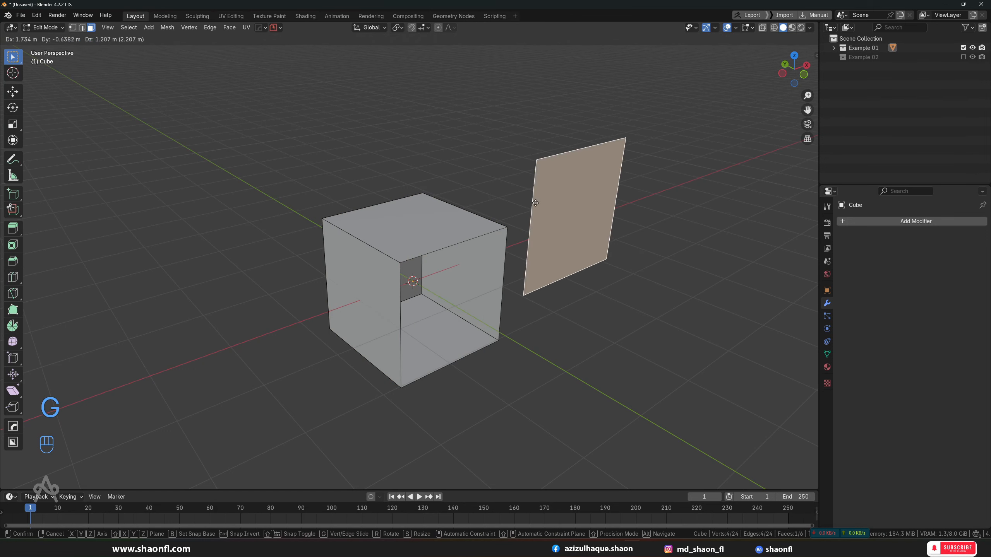
pyautogui.click(589, 231)
pyautogui.click(434, 230)
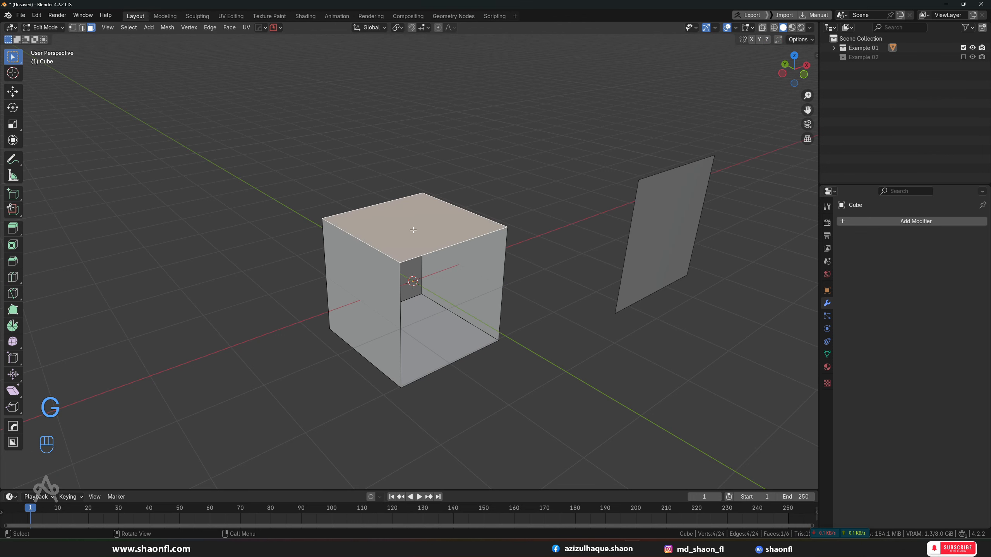
pyautogui.press('g')
pyautogui.click(218, 227)
pyautogui.click(362, 300)
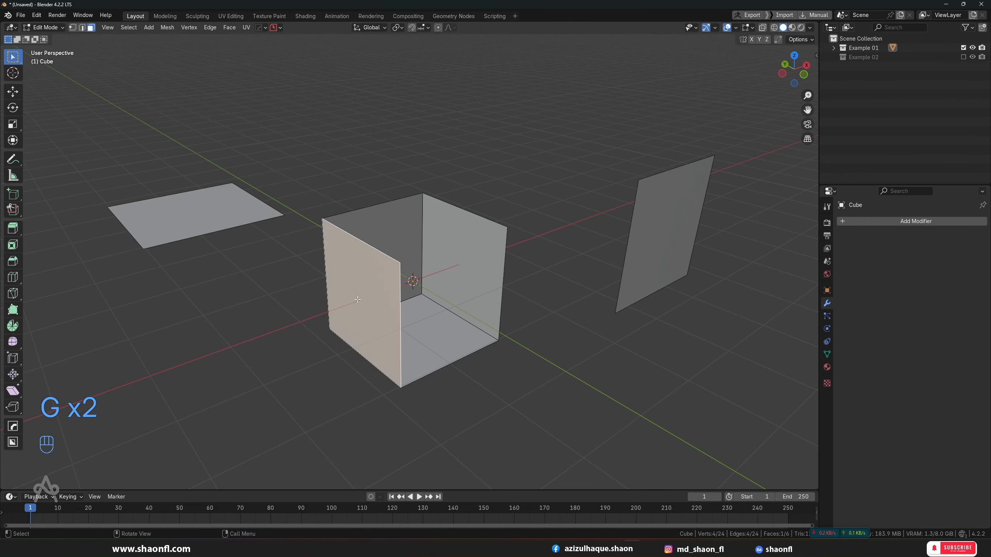
pyautogui.press('g')
pyautogui.click(238, 347)
# Step: Move the cube's two remaining side faces and its bottom face apart so that all six faces stand separately
pyautogui.click(389, 218)
pyautogui.press('g')
pyautogui.click(368, 90)
pyautogui.click(460, 257)
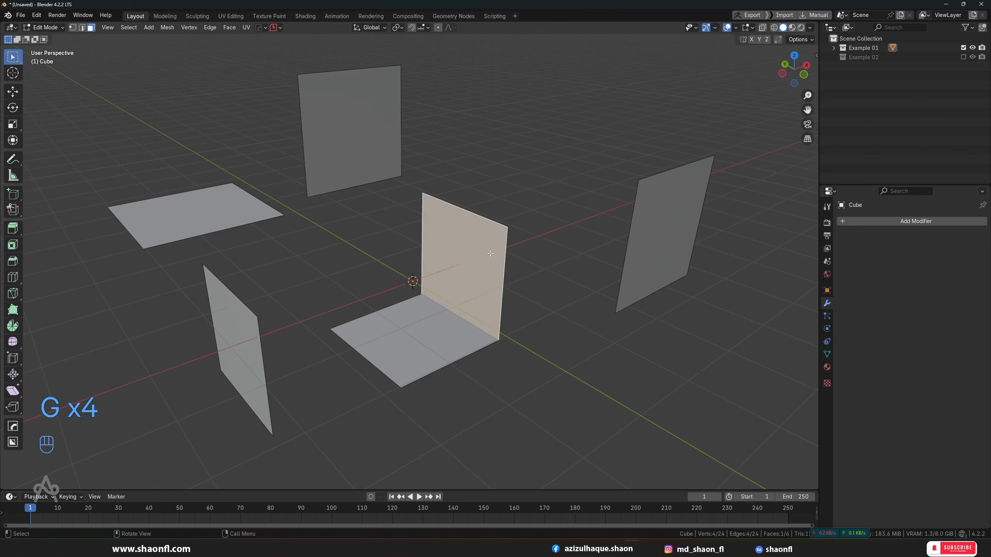
pyautogui.press('g')
pyautogui.click(552, 178)
pyautogui.click(468, 346)
pyautogui.press('g')
pyautogui.click(501, 386)
pyautogui.scroll(-5, 525, 364)
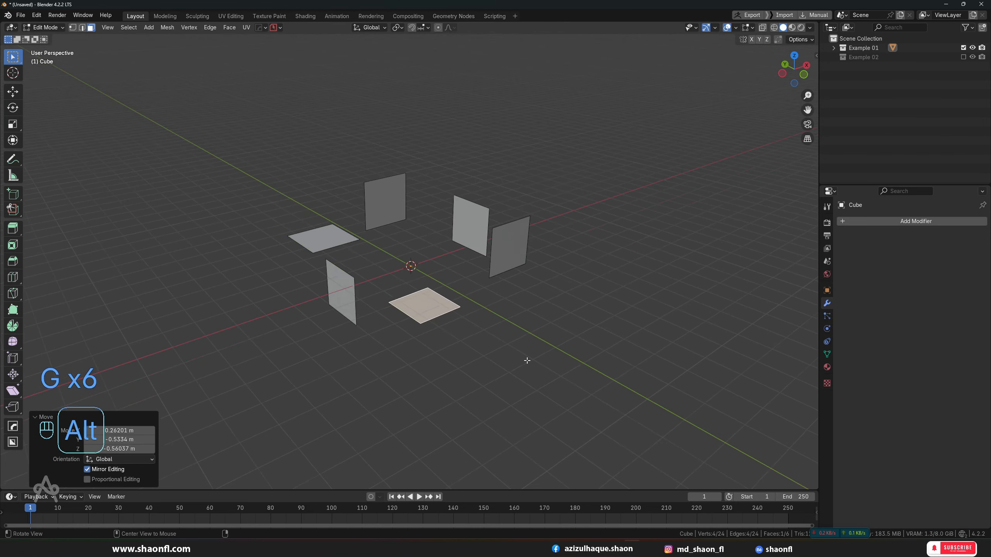
pyautogui.moveTo(526, 360)
pyautogui.keyDown('alt'); pyautogui.mouseDown()
pyautogui.moveTo(379, 350)
pyautogui.moveTo(537, 357)
pyautogui.mouseUp(); pyautogui.keyUp('alt')
pyautogui.scroll(3, 537, 358)
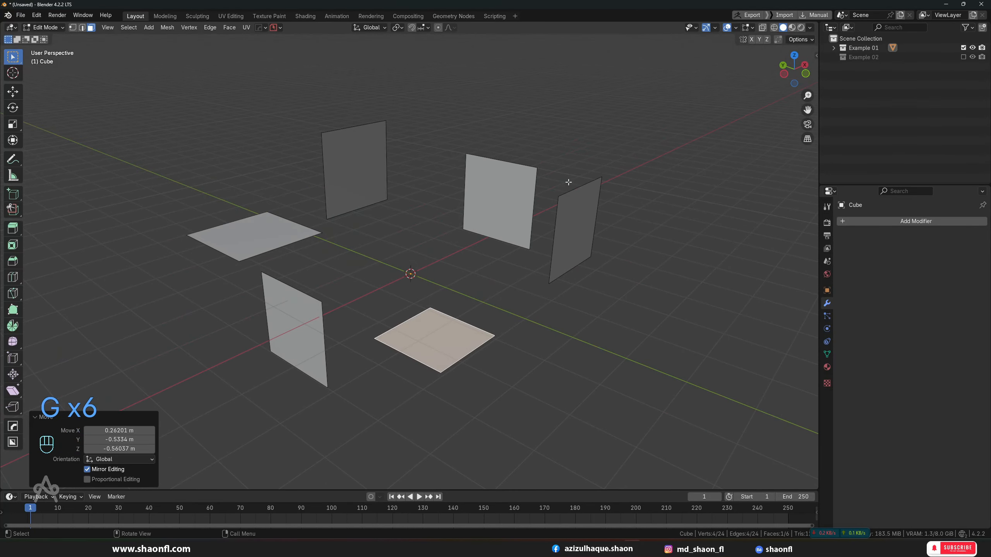
pyautogui.keyDown('alt'); pyautogui.keyDown('shift'); pyautogui.moveTo(466, 254); pyautogui.dragTo(453, 279); pyautogui.keyUp('shift'); pyautogui.keyUp('alt')
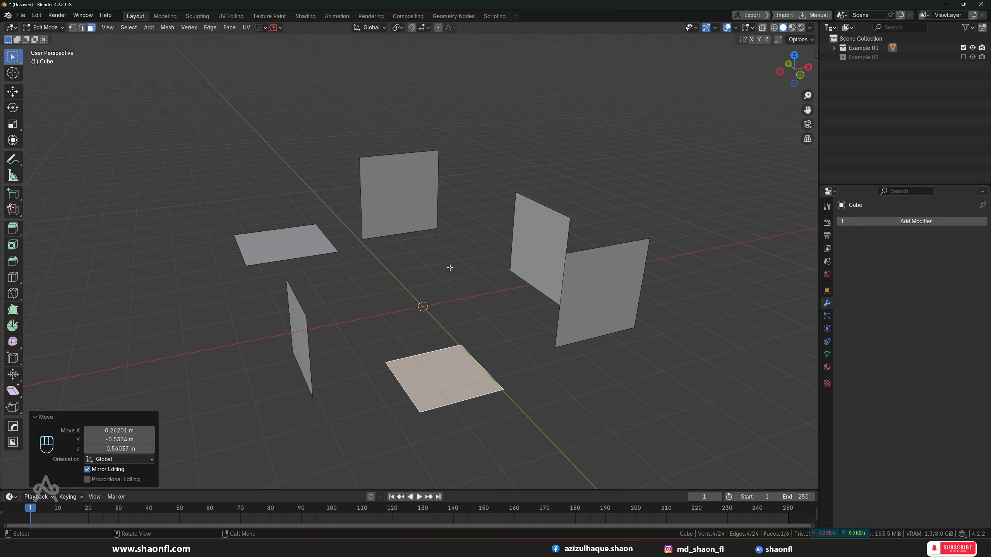
# Step: Return to Object Mode, exclude the Example 01 collection and enable the Example 02 collection
pyautogui.press('Tab')
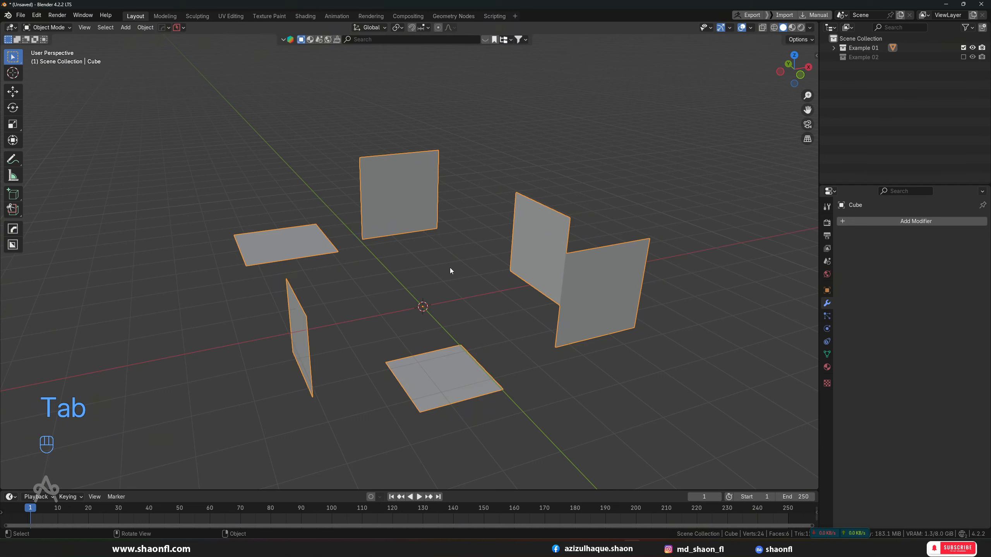
pyautogui.click(963, 48)
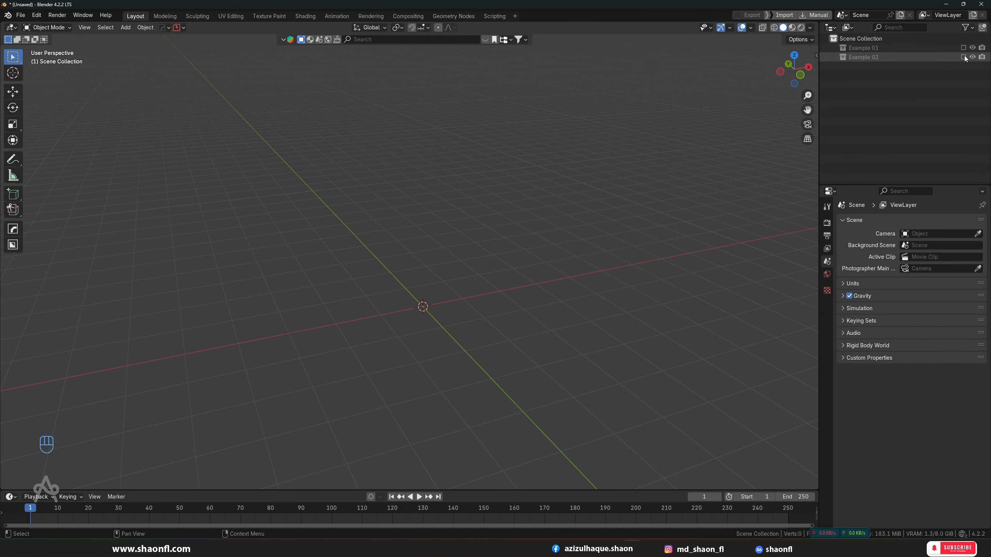
pyautogui.click(965, 57)
pyautogui.keyDown('alt'); pyautogui.moveTo(547, 238); pyautogui.dragTo(568, 239); pyautogui.keyUp('alt')
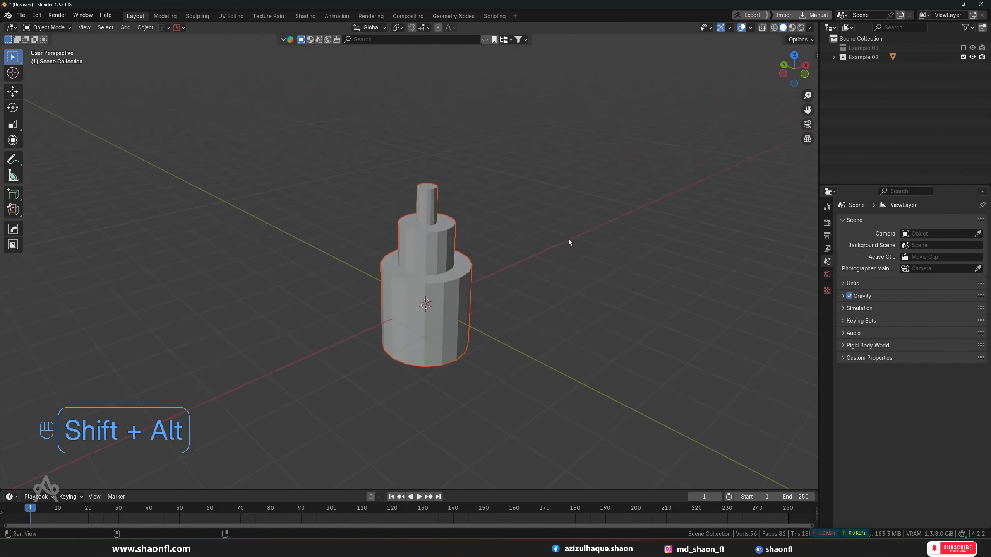
pyautogui.scroll(2, 466, 292)
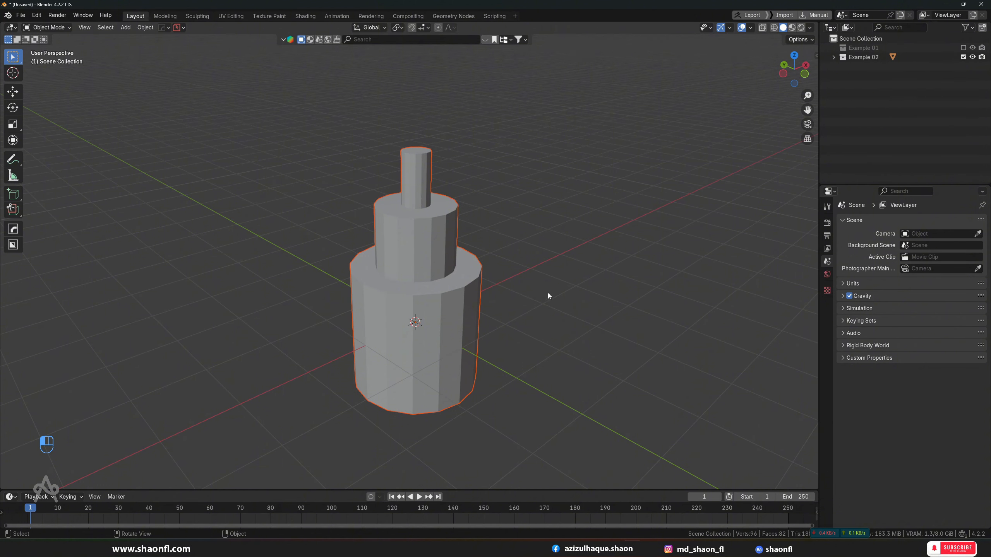
# Step: Duplicate the stepped cylinder and place the copy about 4 m away in the negative X direction
pyautogui.click(442, 250)
pyautogui.scroll(-2, 422, 256)
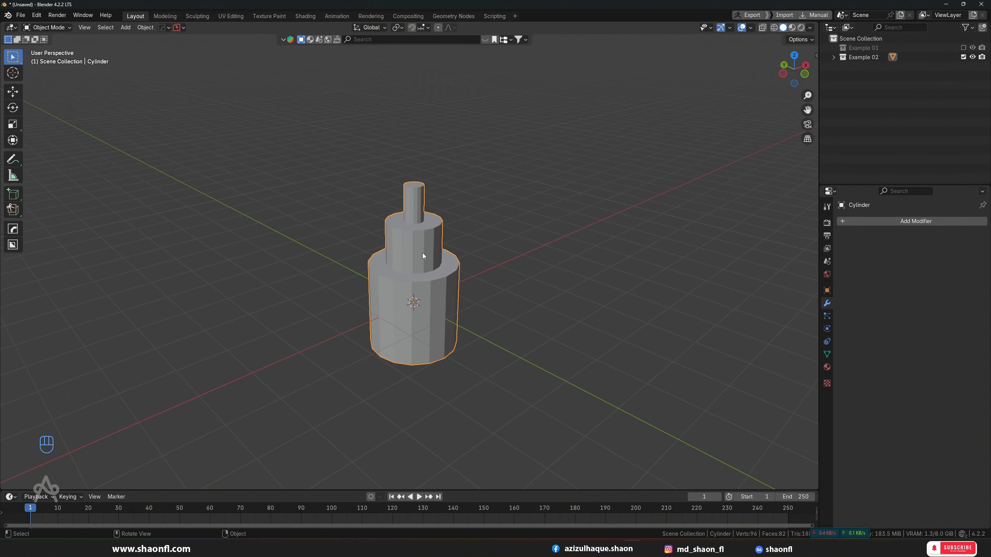
pyautogui.press('Tab')
pyautogui.press('Tab')
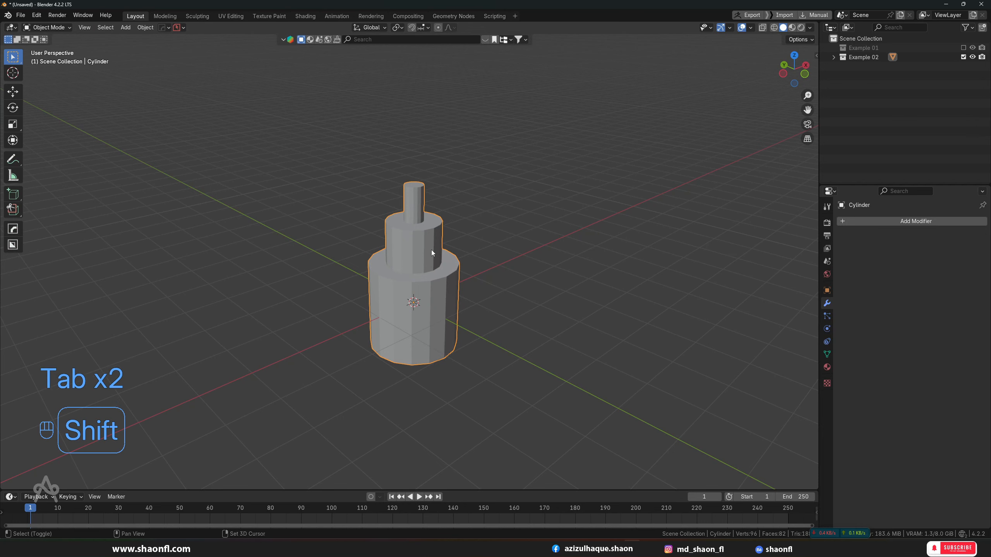
pyautogui.hotkey('shift', 'd')
pyautogui.press('x')
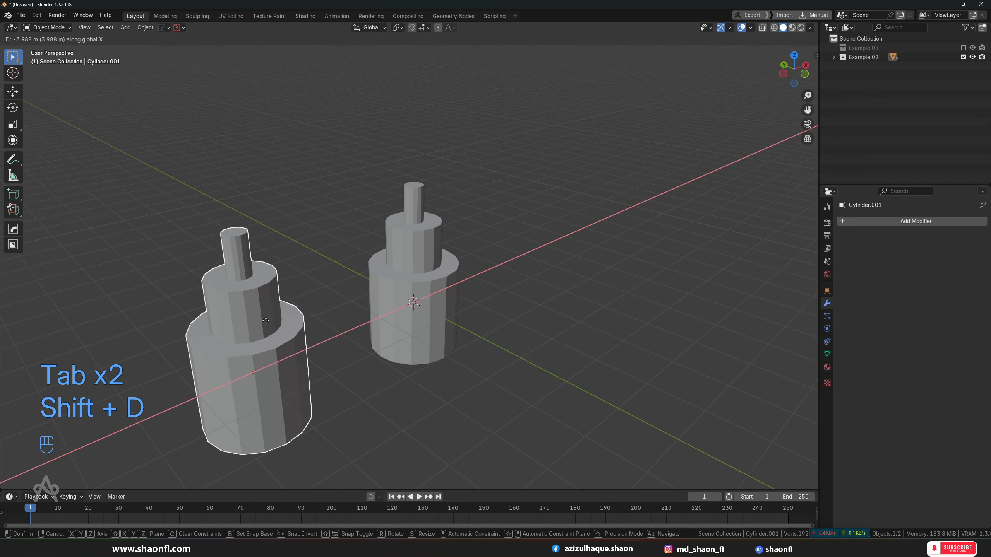
pyautogui.click(264, 324)
# Step: Add an Edge Split modifier to the original stepped cylinder
pyautogui.click(435, 299)
pyautogui.keyDown('alt'); pyautogui.moveTo(435, 299); pyautogui.dragTo(426, 271); pyautogui.keyUp('alt')
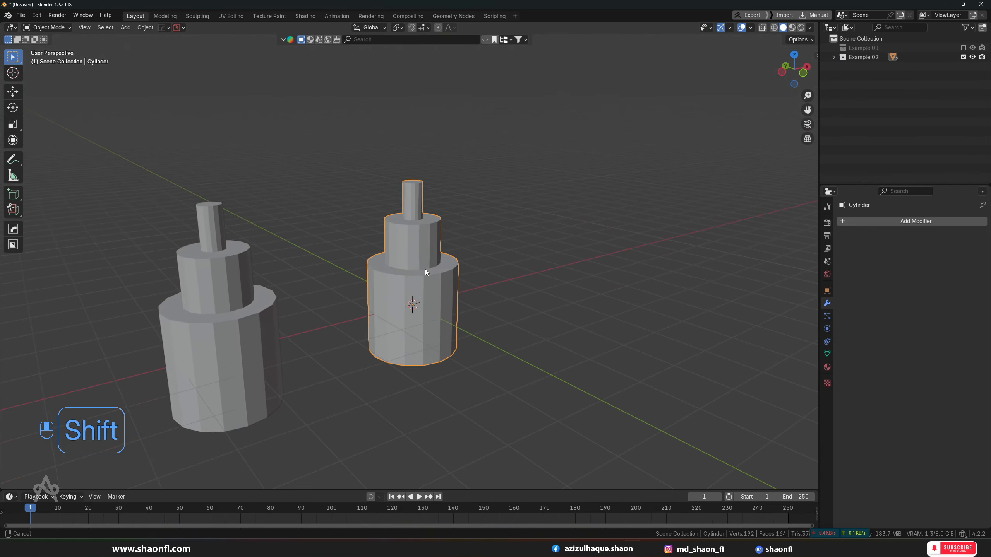
pyautogui.keyDown('alt'); pyautogui.moveTo(505, 283); pyautogui.dragTo(485, 280); pyautogui.keyUp('alt')
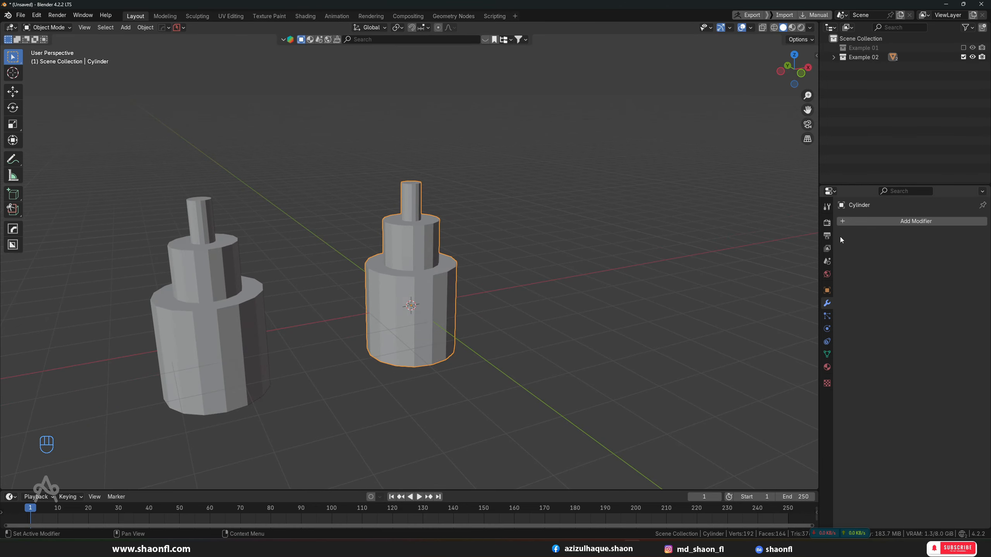
pyautogui.click(889, 222)
pyautogui.moveTo(869, 224)
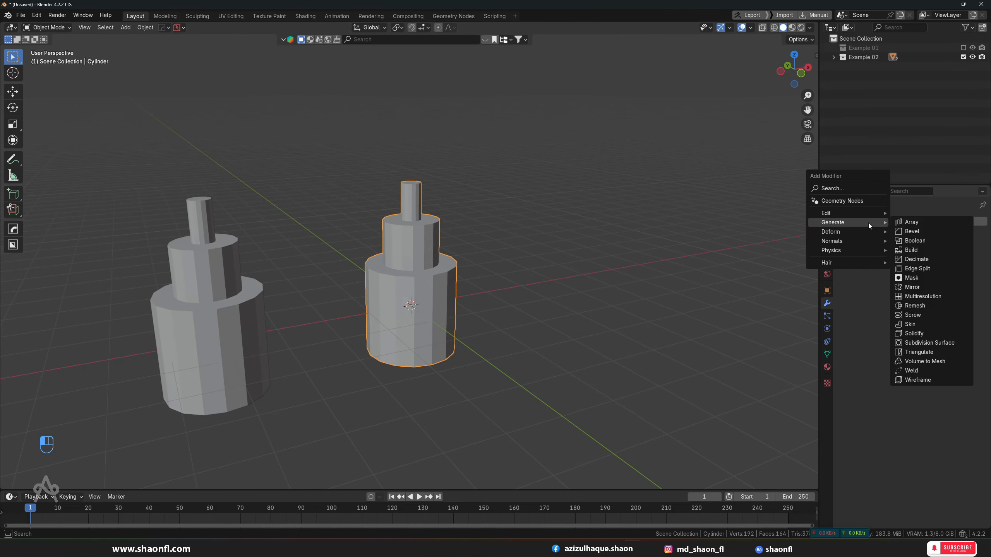
pyautogui.click(917, 268)
pyautogui.moveTo(524, 295)
pyautogui.keyDown('alt'); pyautogui.mouseDown()
pyautogui.moveTo(536, 293)
pyautogui.moveTo(518, 305)
pyautogui.mouseUp(); pyautogui.keyUp('alt')
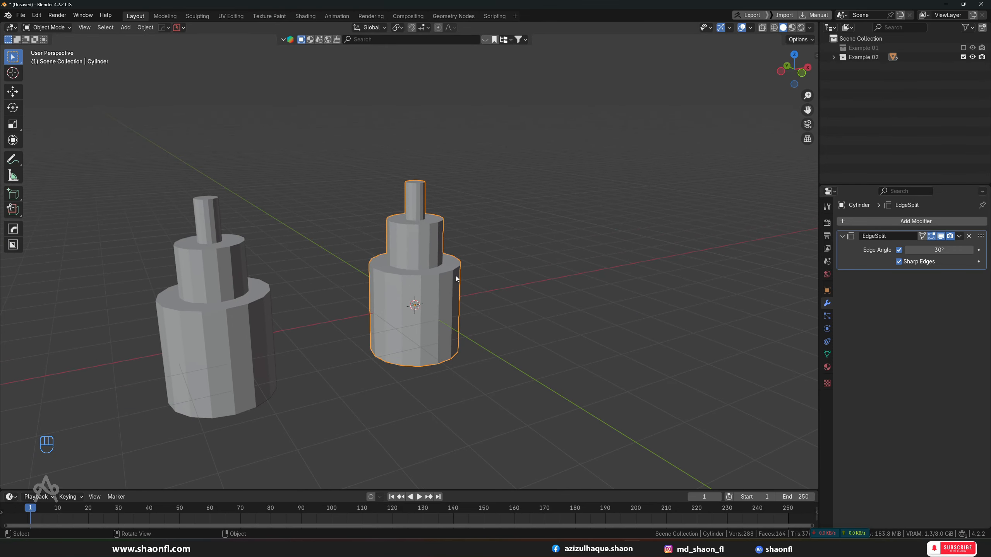
# Step: Apply the Edge Split modifier to the original stepped cylinder
pyautogui.scroll(1, 438, 303)
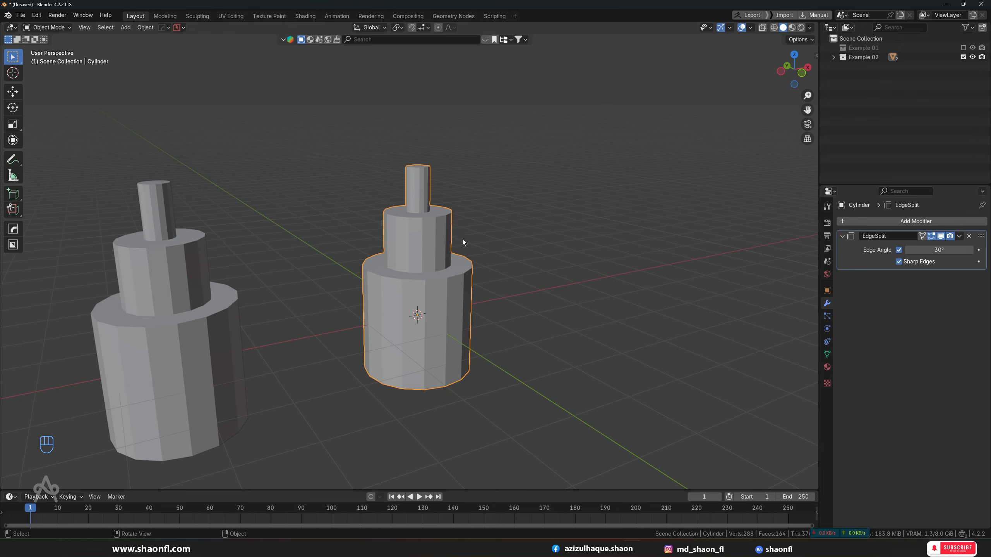
pyautogui.click(960, 236)
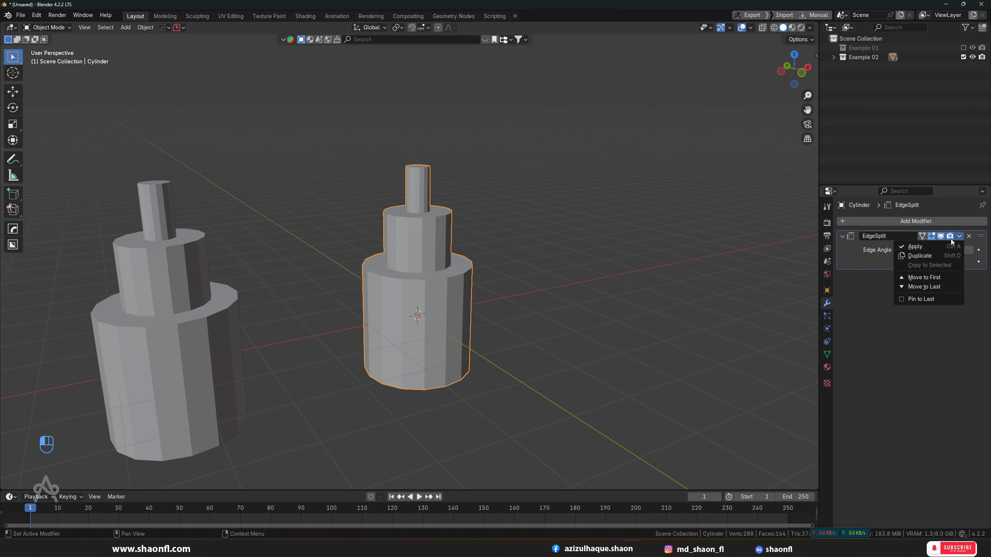
pyautogui.click(914, 246)
# Step: Enter Edit Mode on the original stepped cylinder and select the whole ring of side faces on its lowest tier
pyautogui.keyDown('alt'); pyautogui.moveTo(481, 294); pyautogui.dragTo(452, 291); pyautogui.keyUp('alt')
pyautogui.click(475, 285)
pyautogui.click(453, 291)
pyautogui.press('Tab')
pyautogui.click(435, 325)
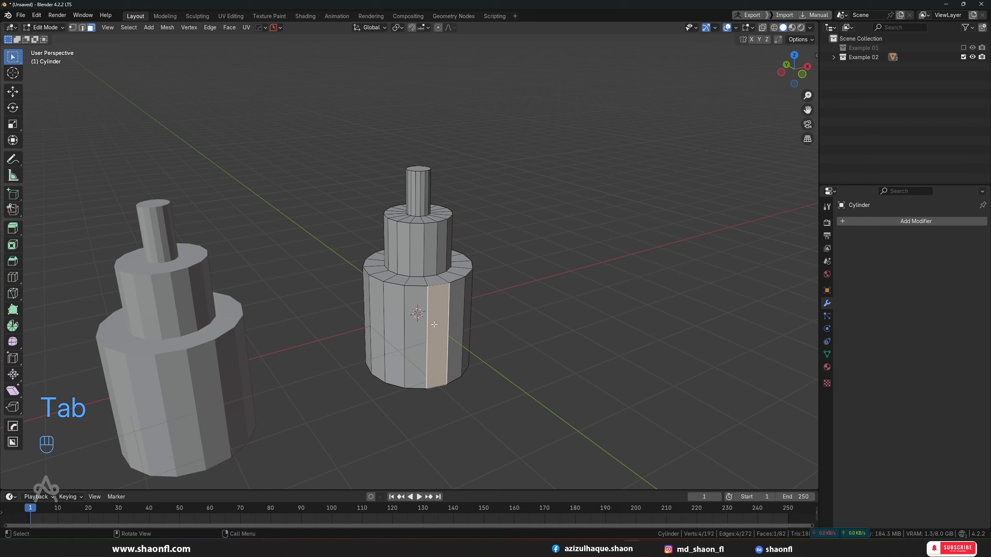
pyautogui.keyDown('alt'); pyautogui.click(431, 324); pyautogui.keyUp('alt')
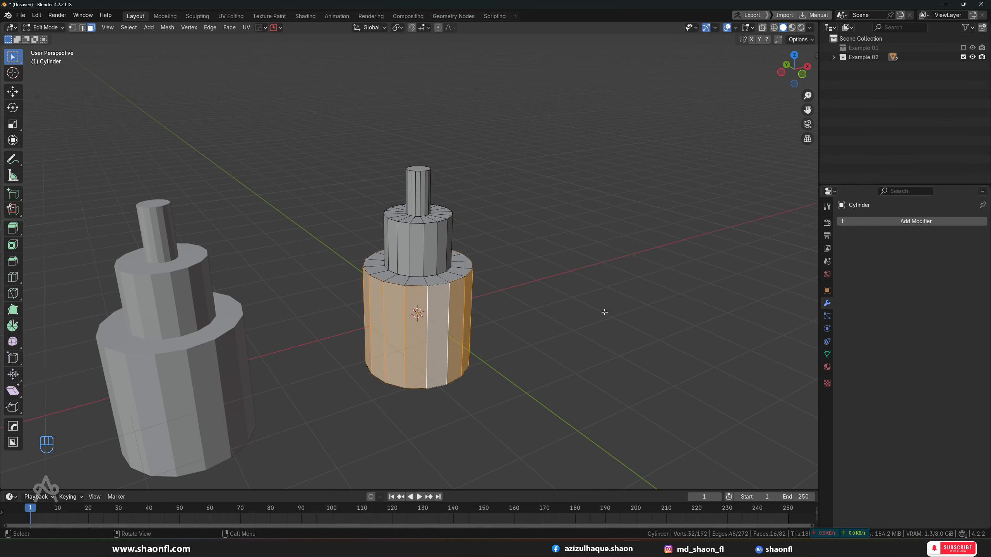
# Step: Try to pull a single side face of the lowest tier away from the cylinder, and undo that move
pyautogui.press('g')
pyautogui.rightClick(582, 337)
pyautogui.click(582, 338)
pyautogui.click(442, 332)
pyautogui.press('e')
pyautogui.press('g')
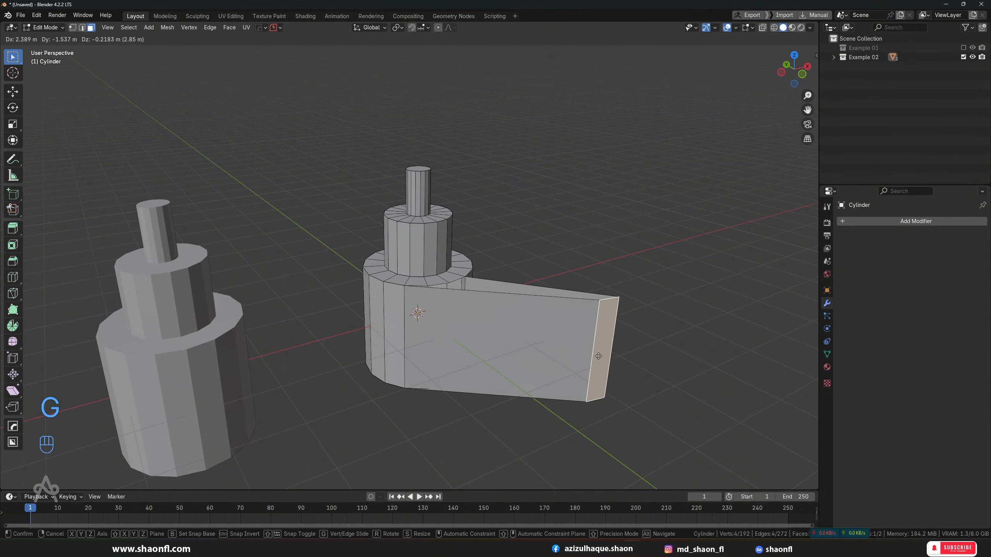
pyautogui.click(582, 416)
pyautogui.hotkey('ctrl', 'z')
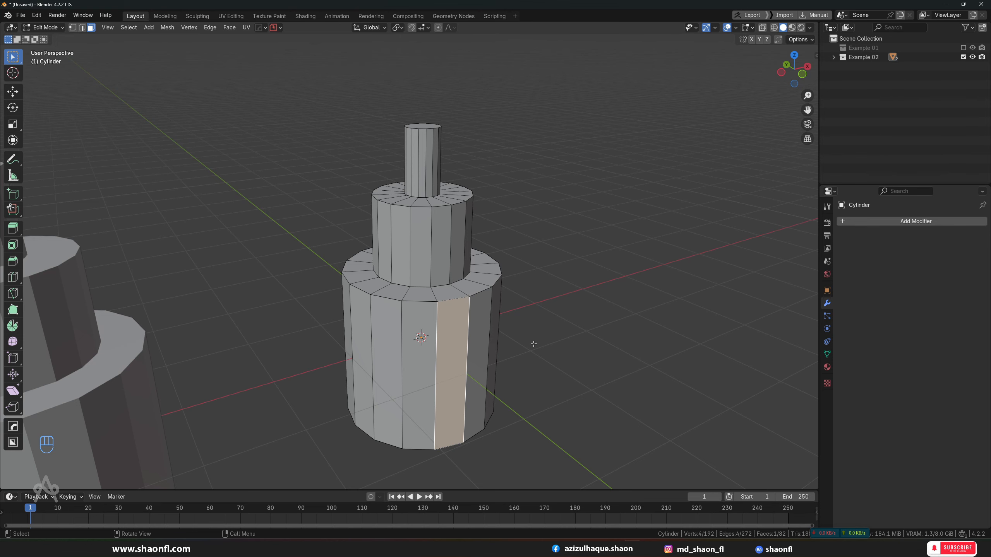
# Step: Select the lowest tier's ring of side faces and move it well clear of the cylinder in the positive X direction
pyautogui.scroll(-4, 534, 344)
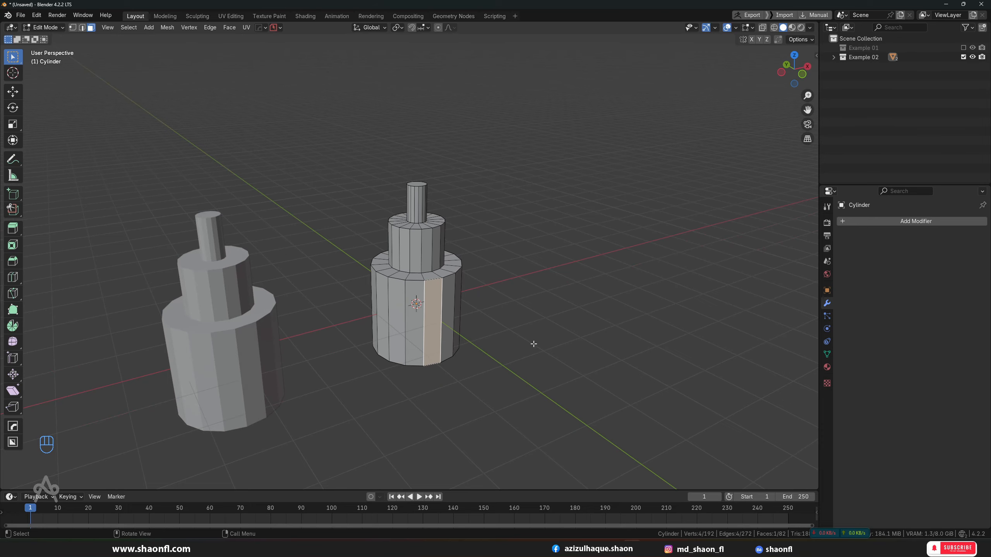
pyautogui.scroll(3, 534, 344)
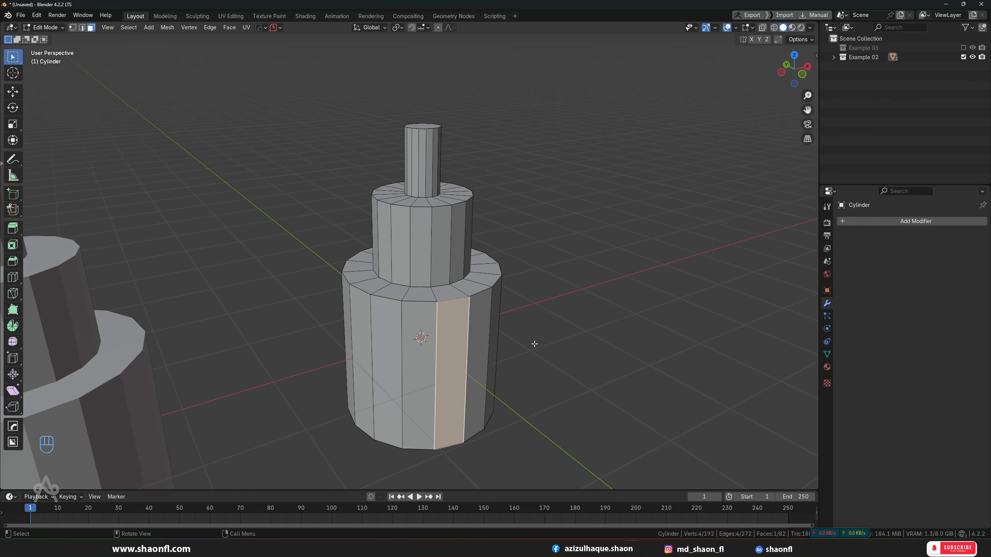
pyautogui.keyDown('shift'); pyautogui.moveTo(534, 343); pyautogui.dragTo(525, 315, button='middle'); pyautogui.keyUp('shift')
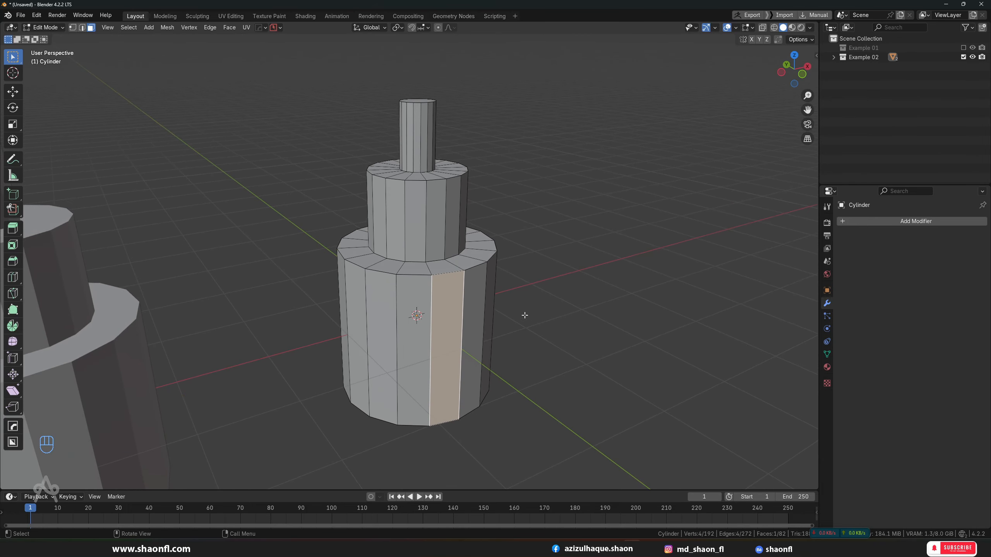
pyautogui.click(600, 318)
pyautogui.keyDown('alt'); pyautogui.click(436, 316); pyautogui.keyUp('alt')
pyautogui.click(437, 316)
pyautogui.keyDown('alt'); pyautogui.click(437, 316); pyautogui.keyUp('alt')
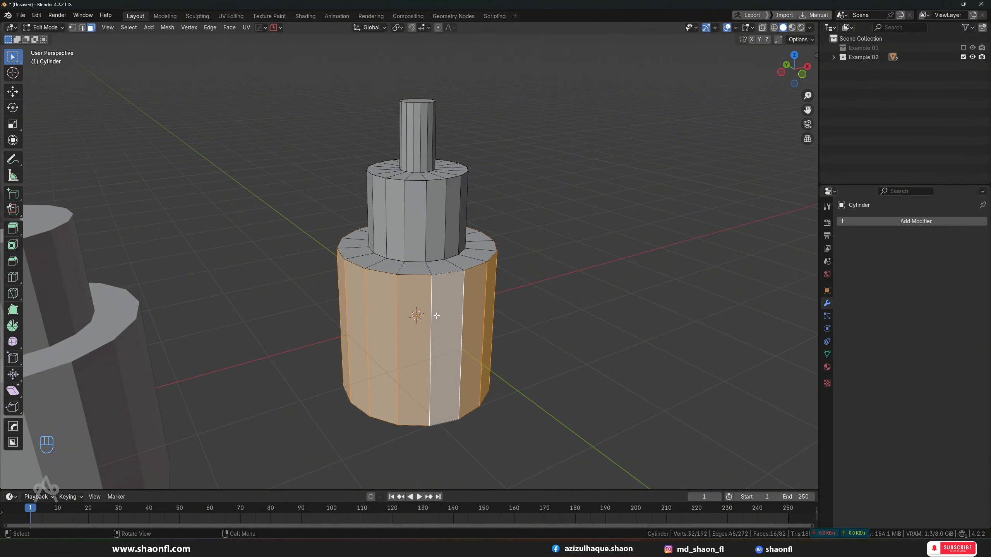
pyautogui.scroll(-3, 437, 316)
pyautogui.press('g')
pyautogui.click(410, 258)
# Step: Move the middle tier's ring of side faces and the top tier's side wall away from the model in opposite directions
pyautogui.click(415, 244)
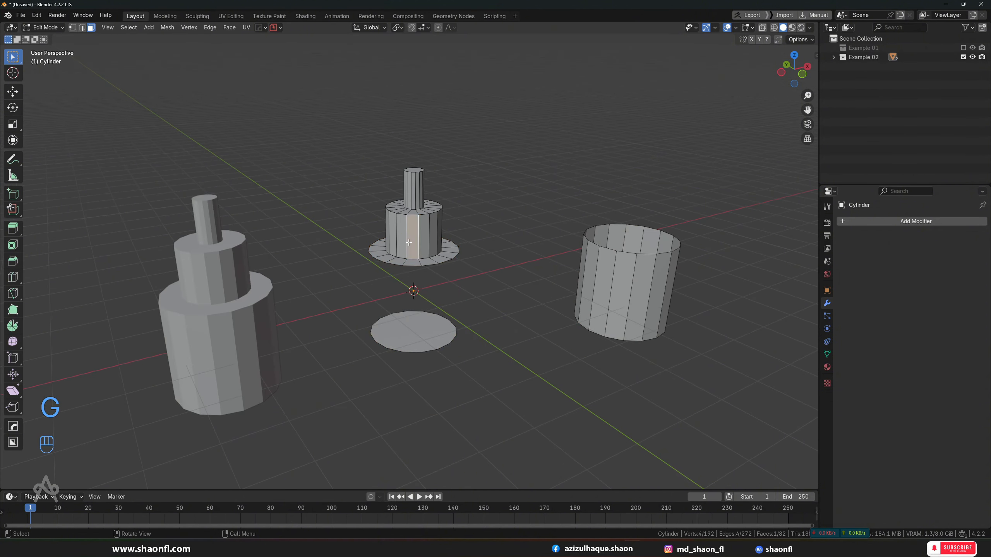
pyautogui.keyDown('alt'); pyautogui.click(417, 245); pyautogui.keyUp('alt')
pyautogui.press('g')
pyautogui.click(327, 207)
pyautogui.click(383, 260)
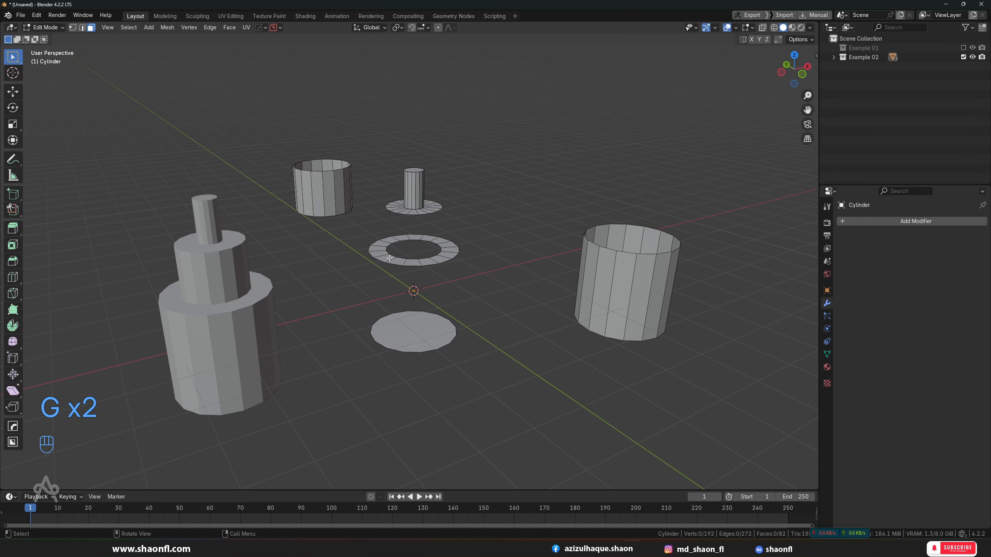
pyautogui.doubleClick(415, 192)
pyautogui.press('g')
pyautogui.click(564, 151)
# Step: Move the cylinder's bottom cap face down about 1.46 m, away from the ring faces
pyautogui.click(453, 331)
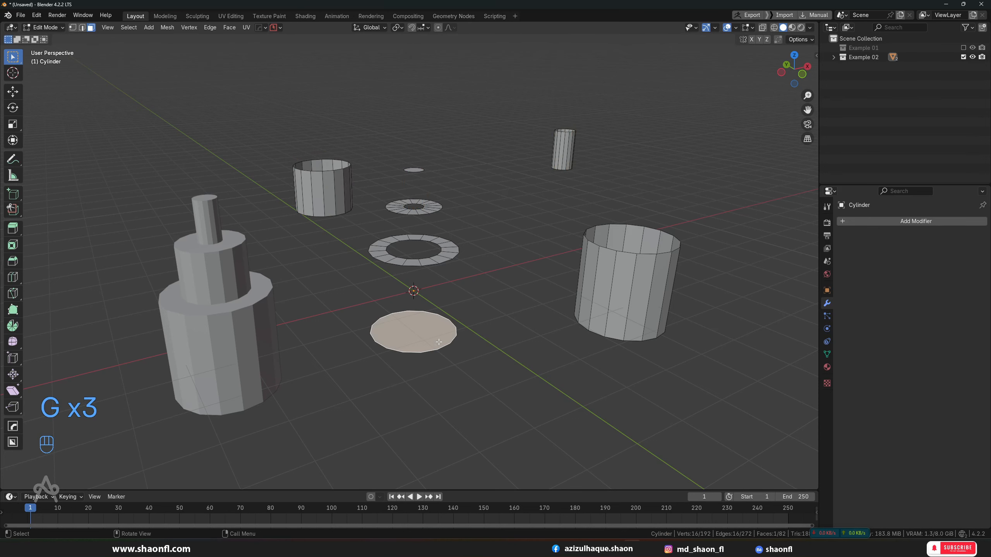
pyautogui.press('g')
pyautogui.click(468, 411)
pyautogui.moveTo(468, 410); pyautogui.dragTo(523, 318, button='middle')
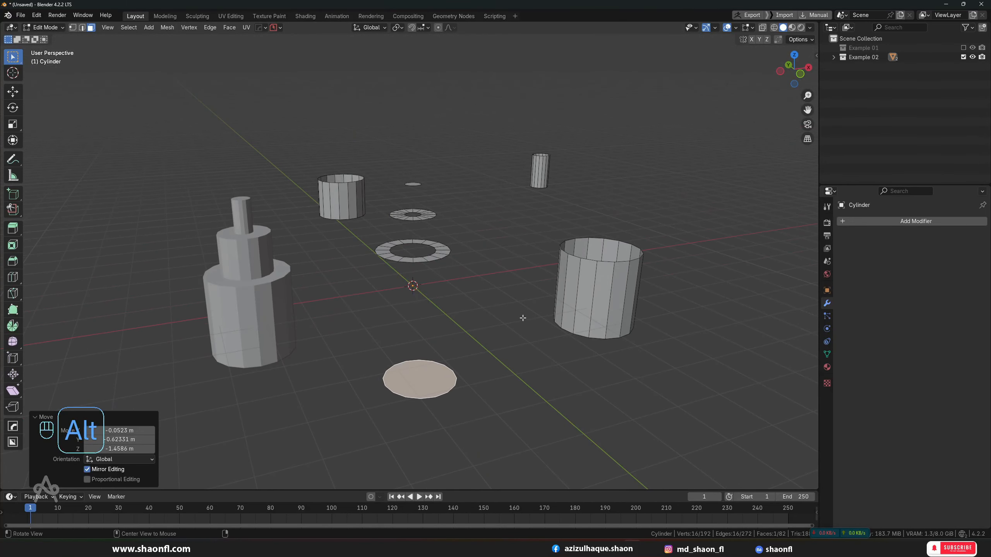
# Step: Return to Object Mode and delete the taken-apart original cylinder
pyautogui.press('Tab')
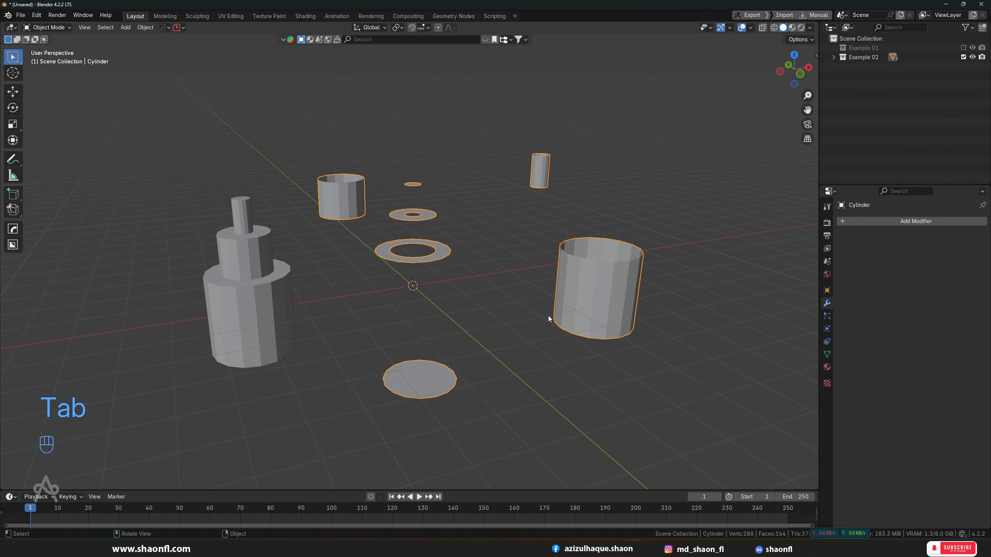
pyautogui.press('x')
pyautogui.click(602, 286)
# Step: Add an Edge Split modifier to the remaining stepped cylinder copy
pyautogui.keyDown('shift'); pyautogui.moveTo(402, 290); pyautogui.dragTo(581, 280, button='middle'); pyautogui.keyUp('shift')
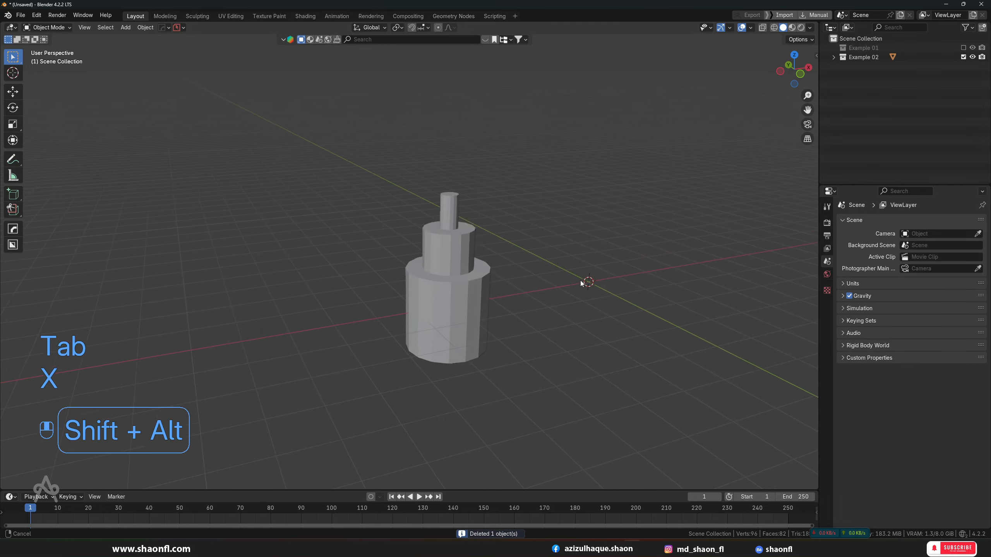
pyautogui.click(464, 292)
pyautogui.moveTo(465, 292); pyautogui.dragTo(487, 293, button='middle')
pyautogui.click(898, 221)
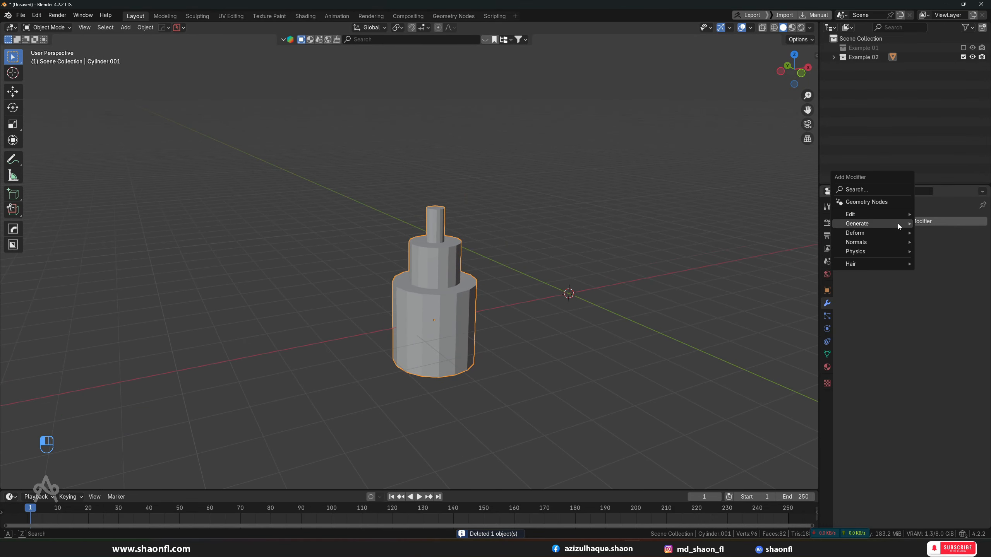
pyautogui.moveTo(851, 229)
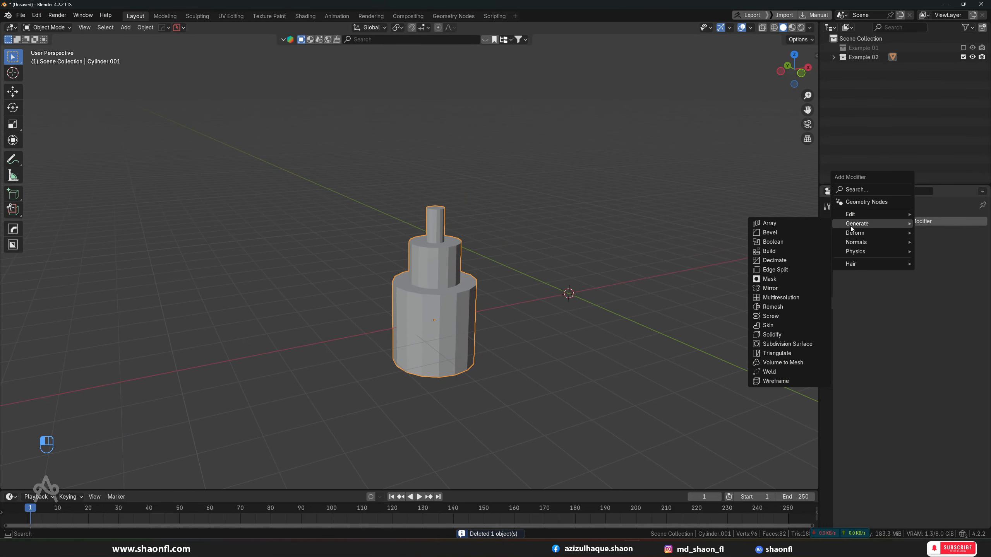
pyautogui.click(760, 270)
# Step: Set the Edge Split modifier's Edge Angle to 0° and apply the modifier
pyautogui.keyDown('alt'); pyautogui.moveTo(681, 287); pyautogui.dragTo(593, 298, button='middle'); pyautogui.keyUp('alt')
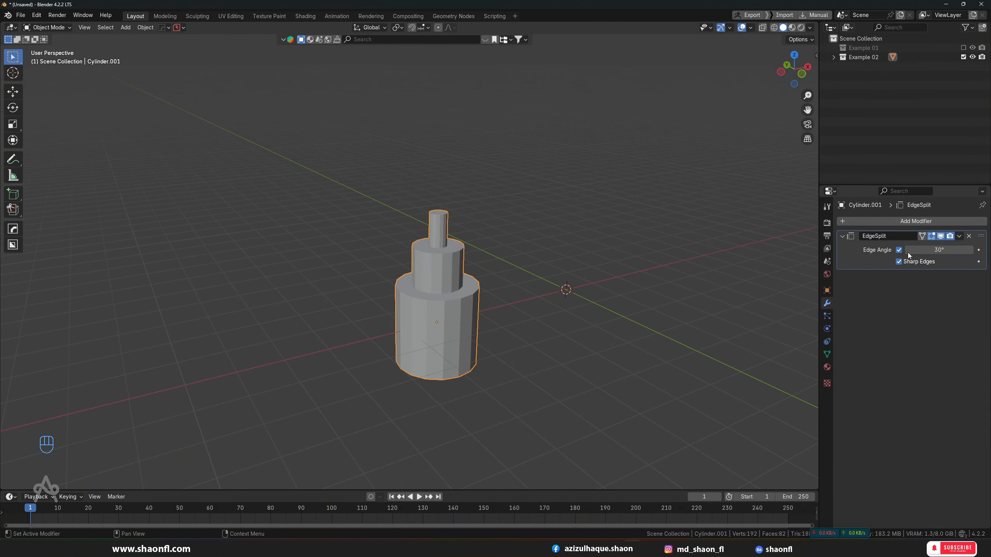
pyautogui.moveTo(948, 251); pyautogui.dragTo(710, 252)
pyautogui.click(959, 236)
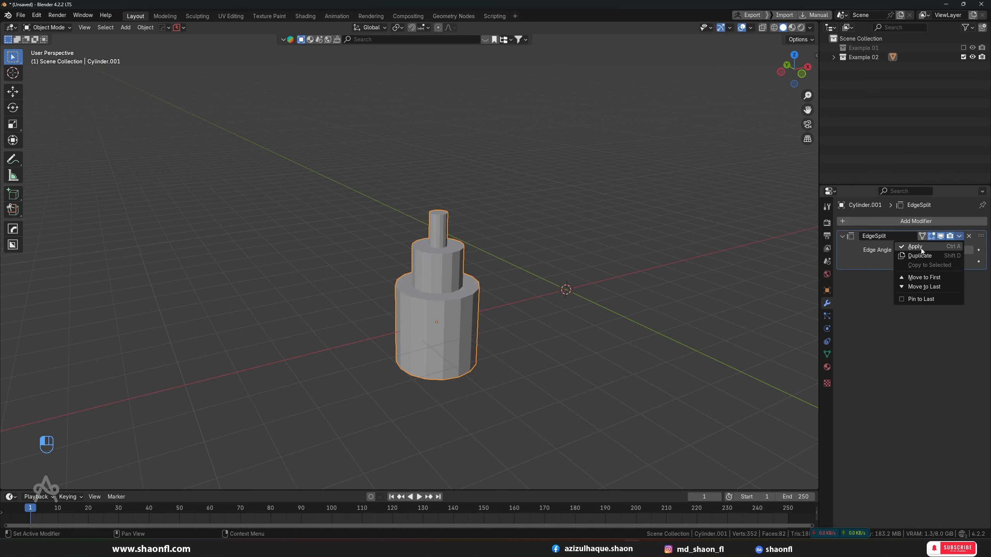
pyautogui.click(929, 251)
# Step: Enter Edit Mode and move two individual side faces of the middle tier away to opposite sides of the cylinder
pyautogui.press('Tab')
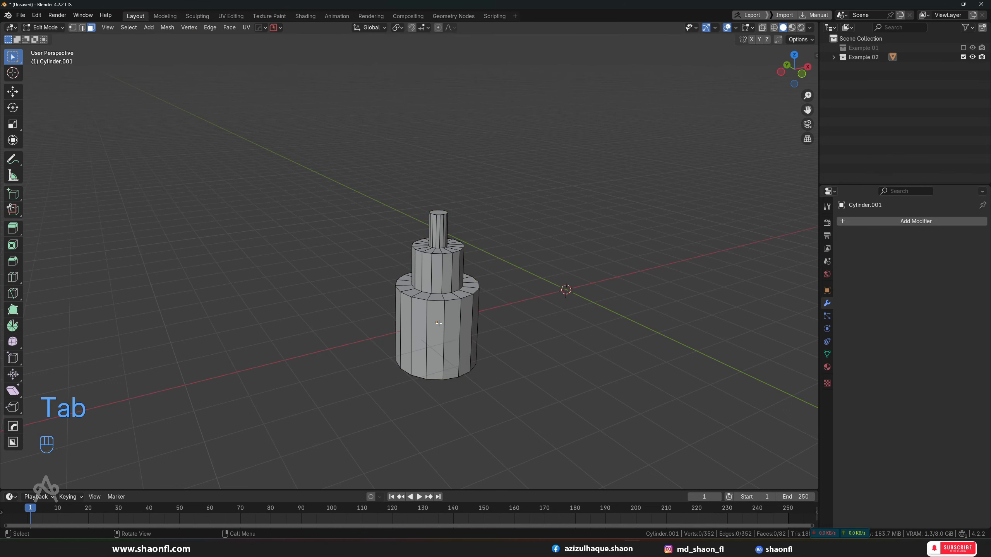
pyautogui.scroll(4, 437, 264)
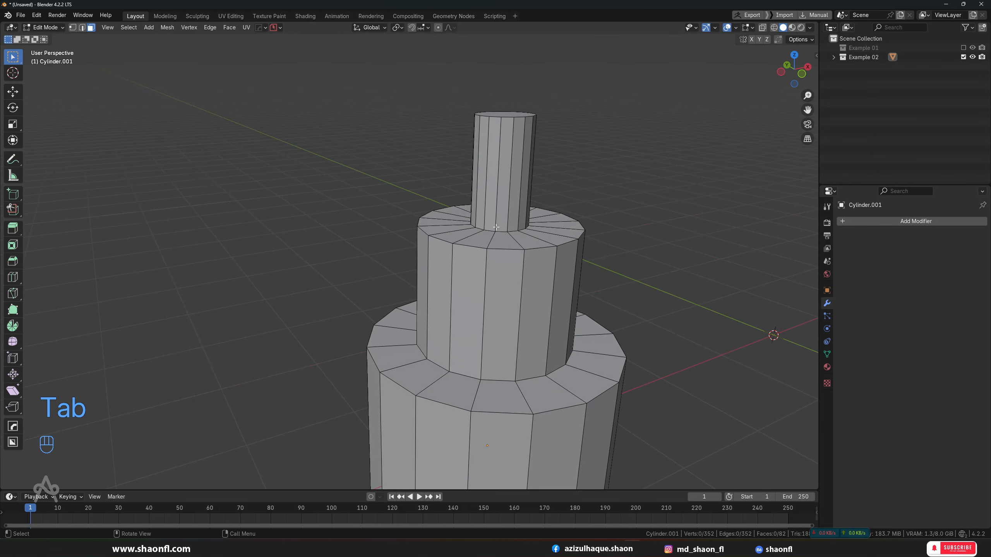
pyautogui.scroll(-3, 477, 295)
pyautogui.click(471, 291)
pyautogui.press('g')
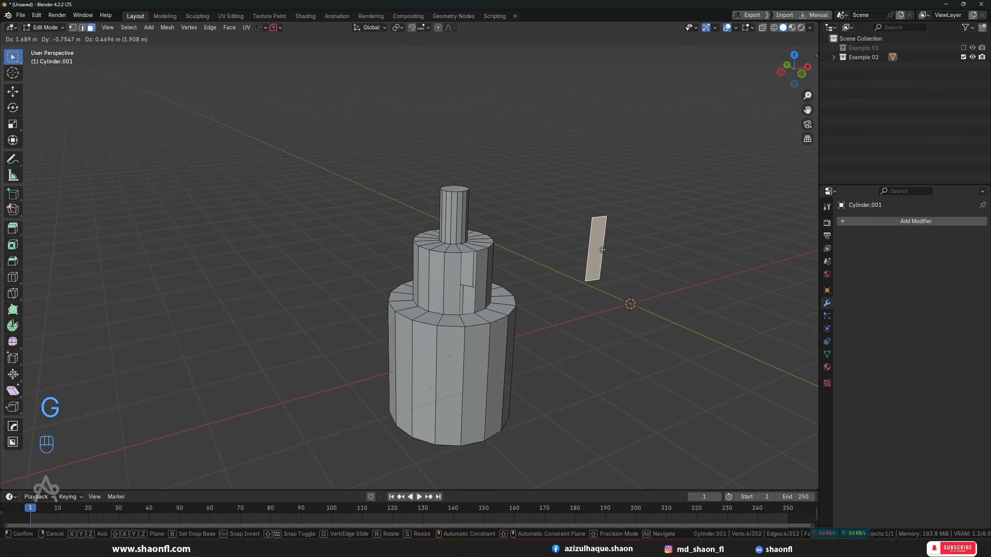
pyautogui.click(598, 257)
pyautogui.click(438, 281)
pyautogui.press('g')
pyautogui.click(321, 237)
# Step: Move one side face of the top tier aside, and the top cap face about 1.56 m in the positive X direction
pyautogui.click(451, 196)
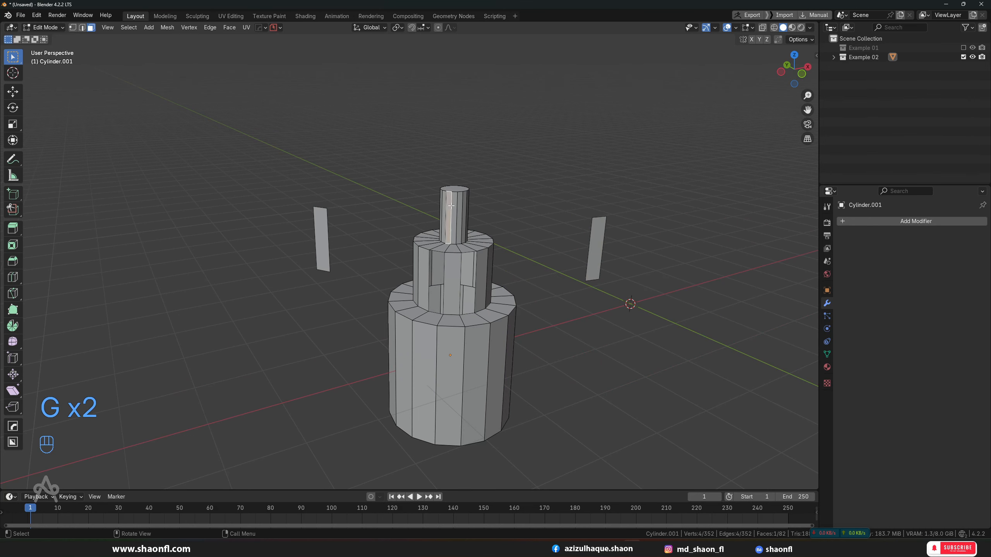
pyautogui.press('g')
pyautogui.click(373, 162)
pyautogui.click(455, 189)
pyautogui.press('g')
pyautogui.click(571, 160)
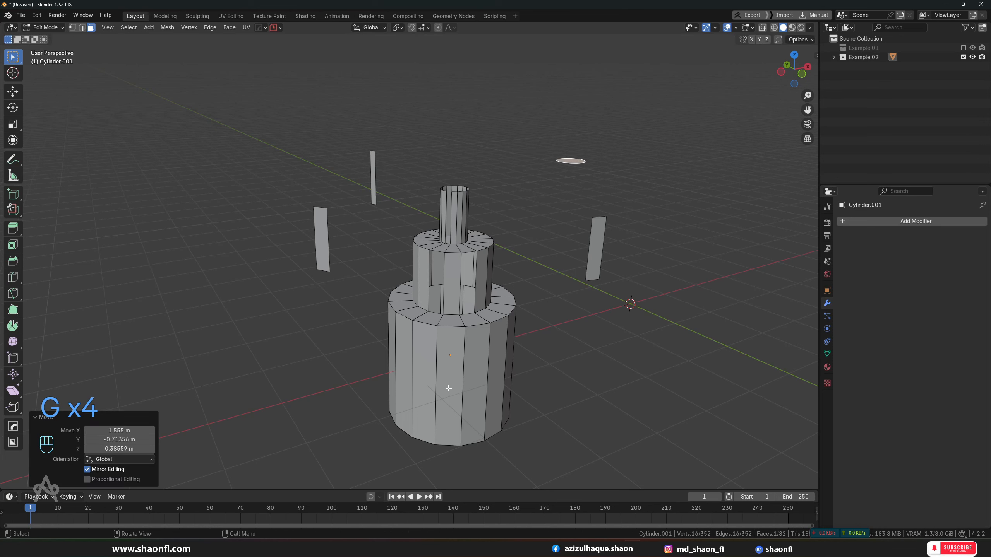
# Step: Move two individual side faces of the lowest tier about 1.97 m and 2.46 m in the negative X direction
pyautogui.click(451, 354)
pyautogui.press('g')
pyautogui.click(290, 372)
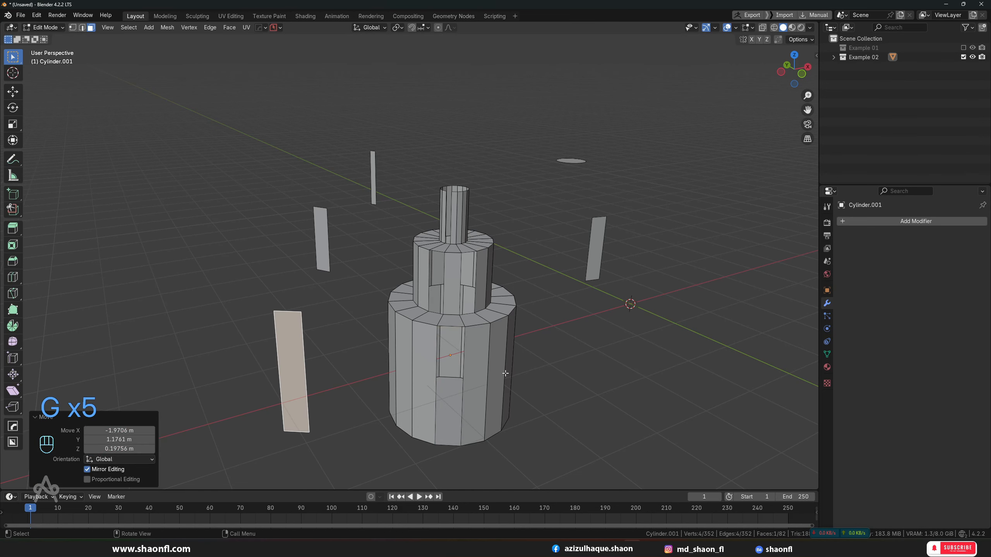
pyautogui.click(474, 368)
pyautogui.click(501, 366)
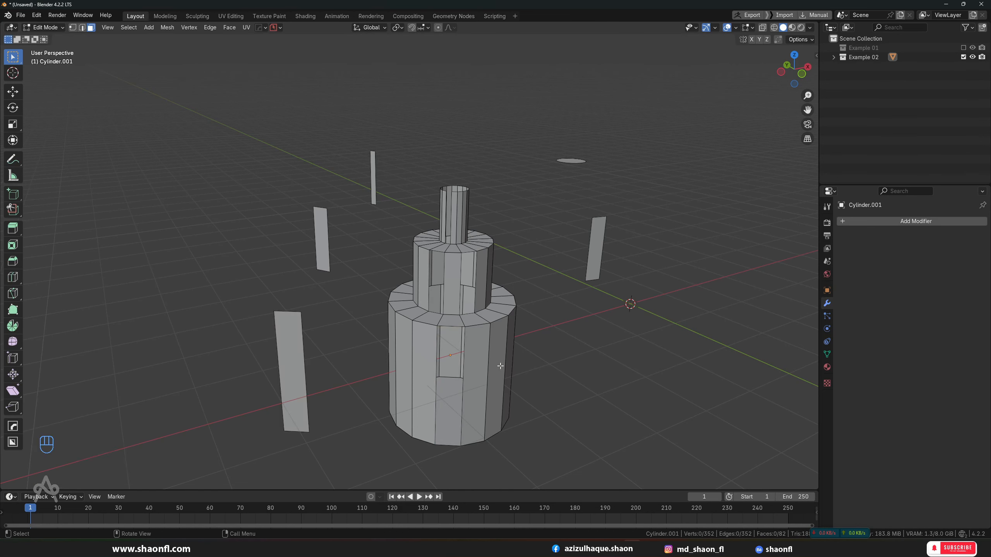
pyautogui.click(415, 346)
pyautogui.press('g')
pyautogui.click(205, 250)
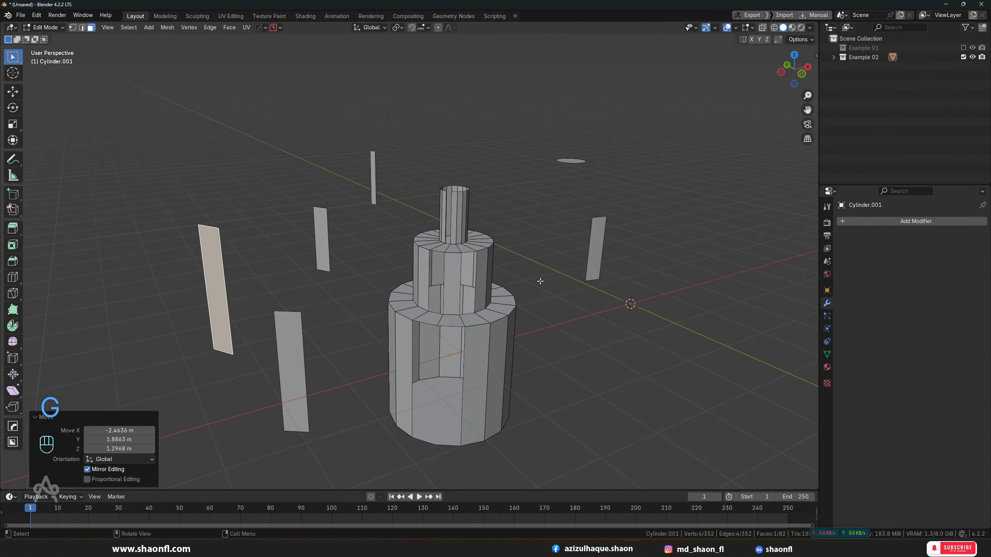
# Step: Undo all the face moves and the modifier's application, back to Object Mode with the Edge Split modifier still live
pyautogui.scroll(-4, 527, 299)
pyautogui.moveTo(491, 323); pyautogui.dragTo(457, 301, button='middle')
pyautogui.scroll(4, 468, 313)
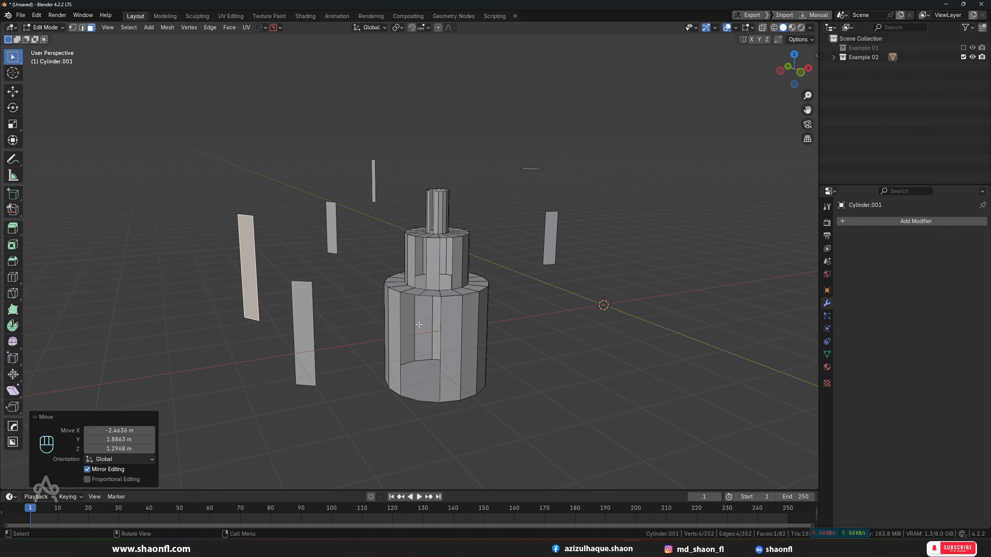
pyautogui.hotkey('ctrl', 'z')
pyautogui.hotkey('ctrl', 'z')
pyautogui.hotkey('ctrl', 'z')
pyautogui.hotkey('ctrl', 'z')
pyautogui.hotkey('ctrl', 'z')
pyautogui.hotkey('ctrl', 'z')
pyautogui.hotkey('ctrl', 'z')
pyautogui.hotkey('ctrl', 'z')
pyautogui.hotkey('ctrl', 'z')
pyautogui.hotkey('ctrl', 'z')
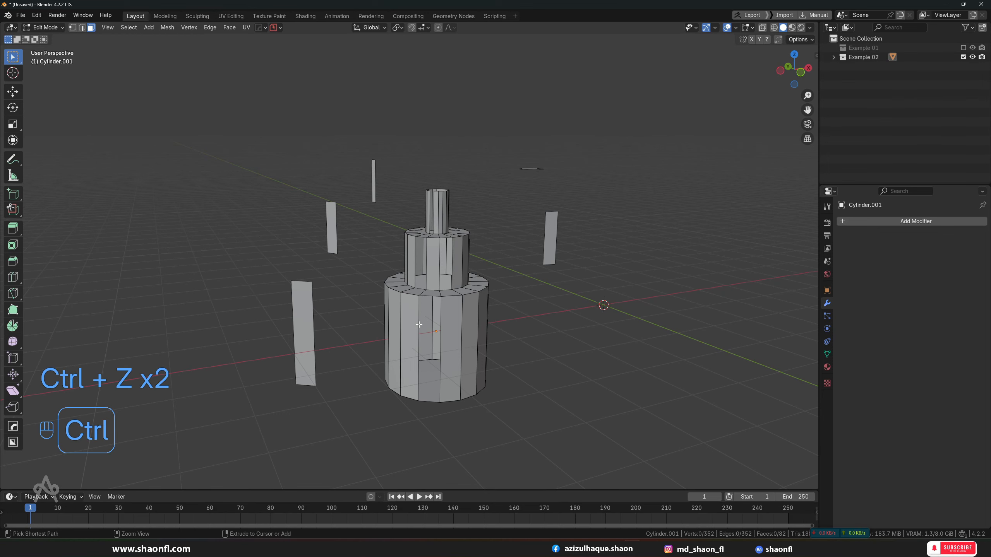
pyautogui.hotkey('ctrl', 'z')
pyautogui.hotkey('ctrl', 'z')
pyautogui.hotkey('ctrl', 'z')
pyautogui.hotkey('ctrl', 'z')
pyautogui.hotkey('ctrl', 'z')
pyautogui.hotkey('ctrl', 'z')
pyautogui.hotkey('ctrl', 'z')
pyautogui.hotkey('ctrl', 'z')
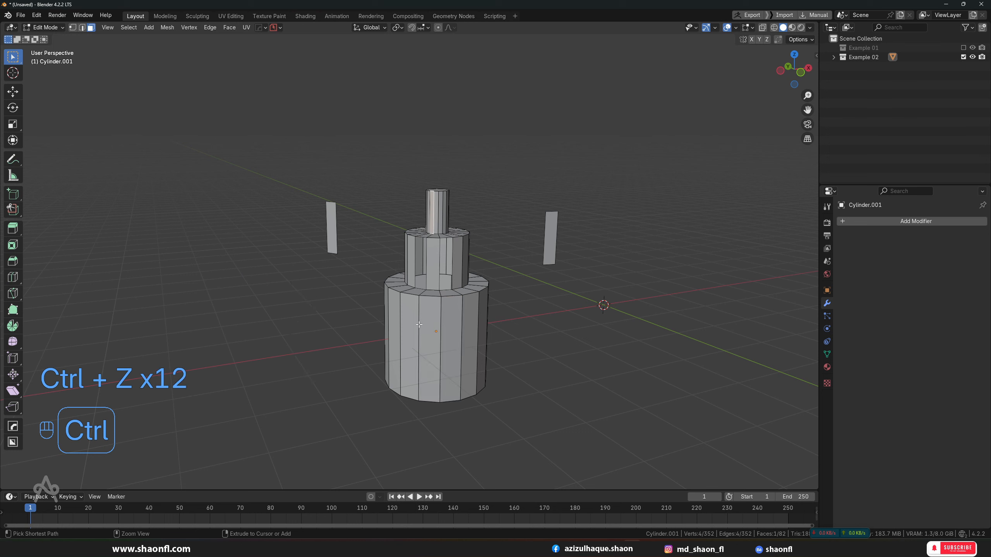
pyautogui.hotkey('ctrl', 'z')
pyautogui.hotkey('ctrl', 'z')
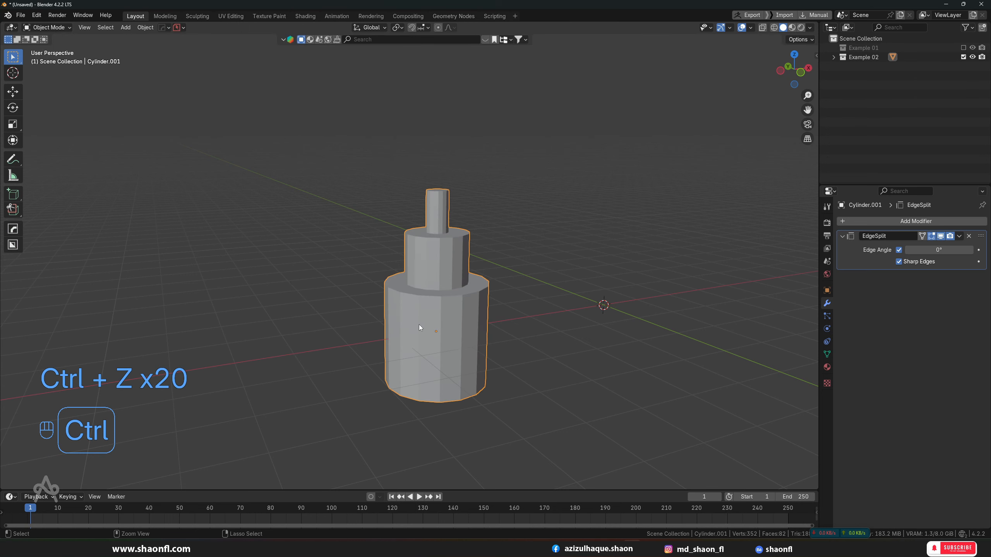
# Step: Set the Edge Split modifier's Edge Angle to 180° and apply the modifier in Object Mode
pyautogui.click(951, 249)
pyautogui.write('180')
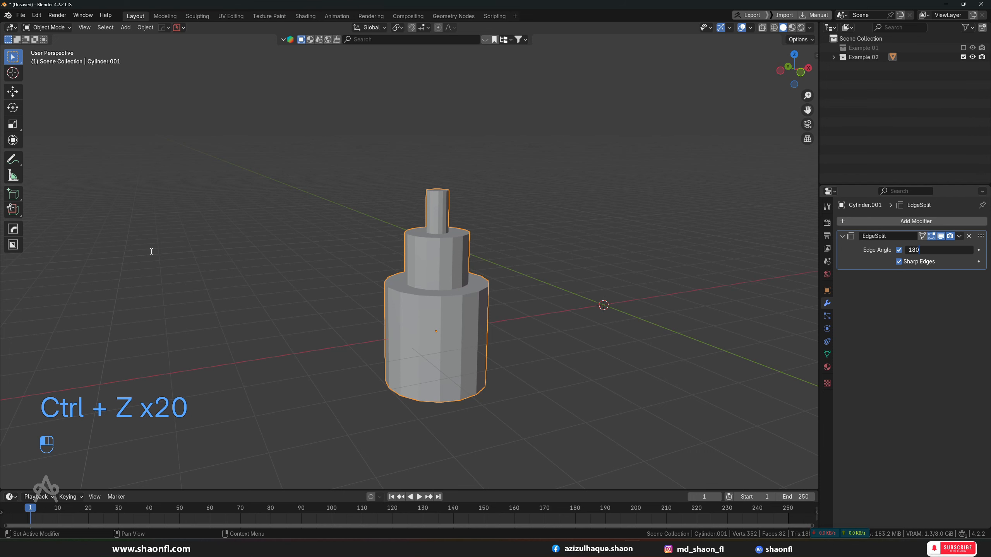
pyautogui.press('Return')
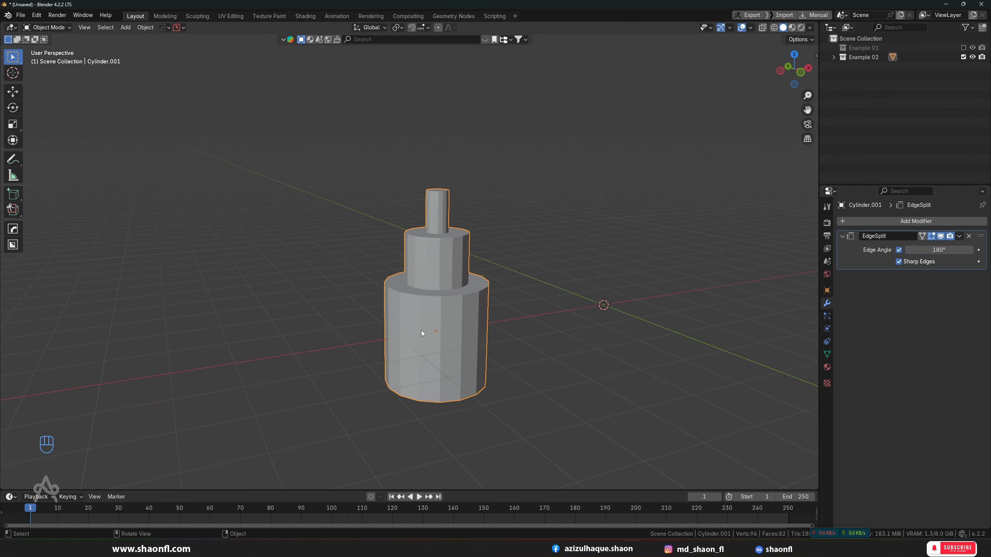
pyautogui.press('Tab')
pyautogui.press('Tab')
pyautogui.click(958, 237)
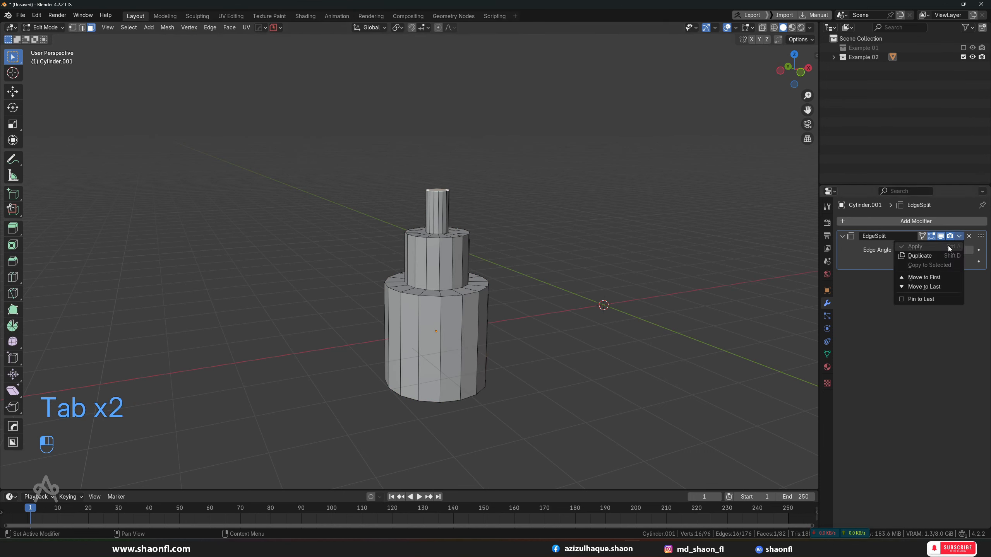
pyautogui.press('Tab')
pyautogui.click(958, 236)
pyautogui.click(931, 247)
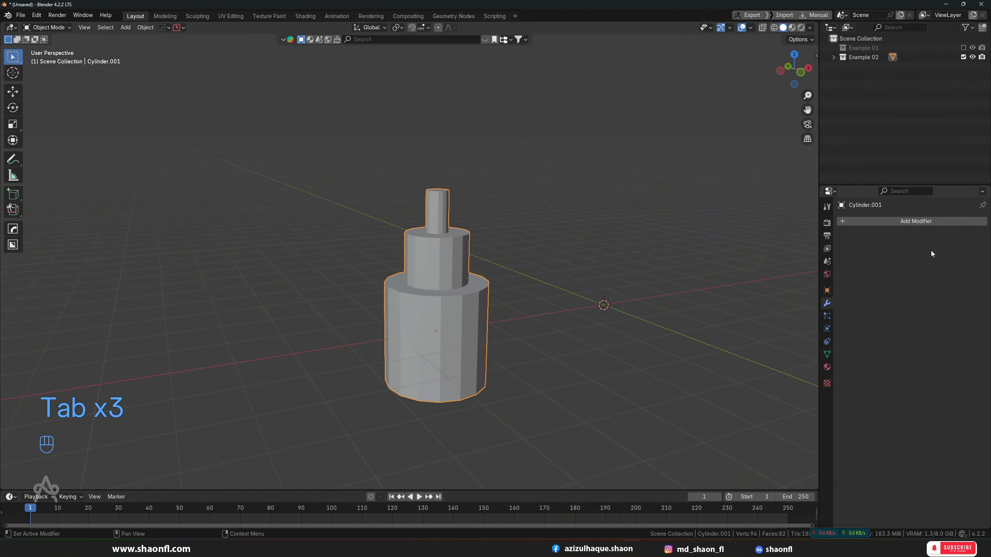
# Step: In Edit Mode, move one middle-tier side face aside and one lowest-tier side face by about (-3.27, 1.29, -0.78) m
pyautogui.press('Tab')
pyautogui.click(426, 294)
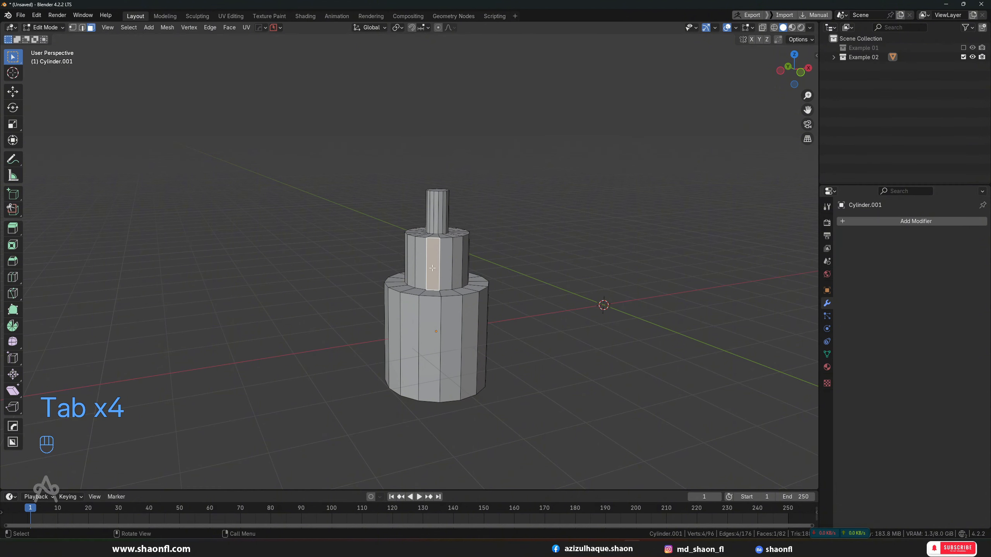
pyautogui.press('g')
pyautogui.click(614, 257)
pyautogui.click(445, 343)
pyautogui.press('g')
pyautogui.click(249, 388)
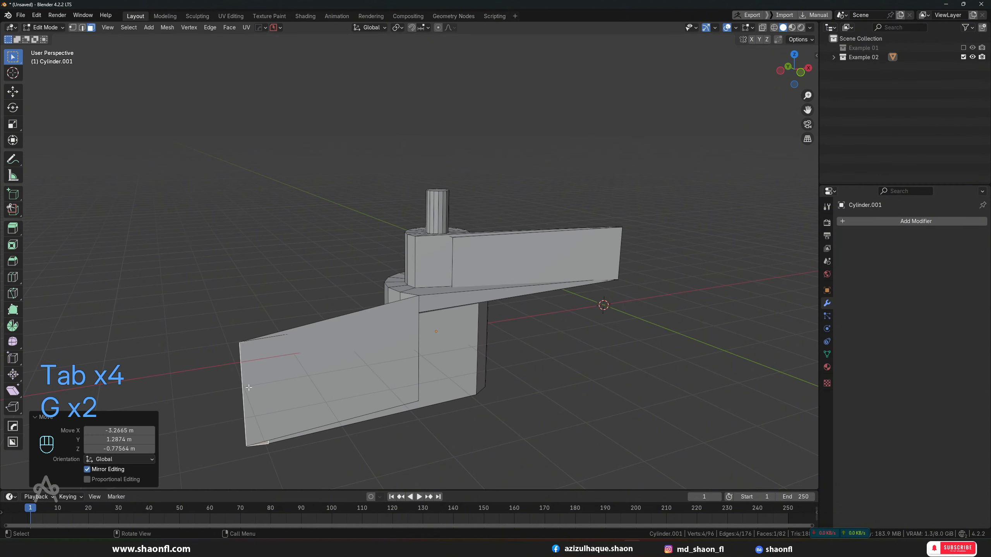
pyautogui.keyDown('alt'); pyautogui.moveTo(503, 351); pyautogui.dragTo(540, 358); pyautogui.keyUp('alt')
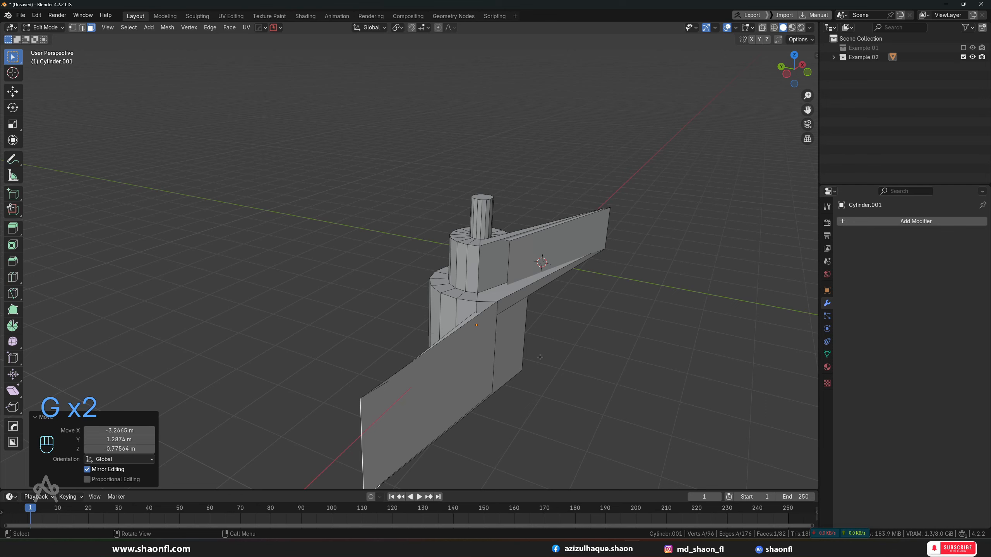
# Step: Undo the face moves on the lowest and middle tiers of the stepped cylinder, staying in Edit Mode
pyautogui.hotkey('ctrl', 'z')
pyautogui.hotkey('ctrl', 'z')
pyautogui.hotkey('ctrl', 'z')
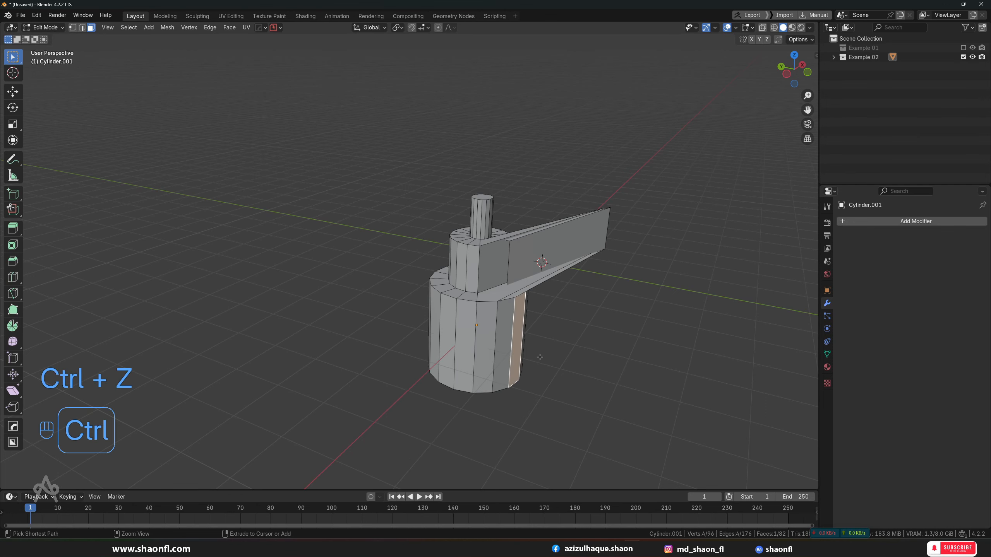
pyautogui.scroll(2, 540, 357)
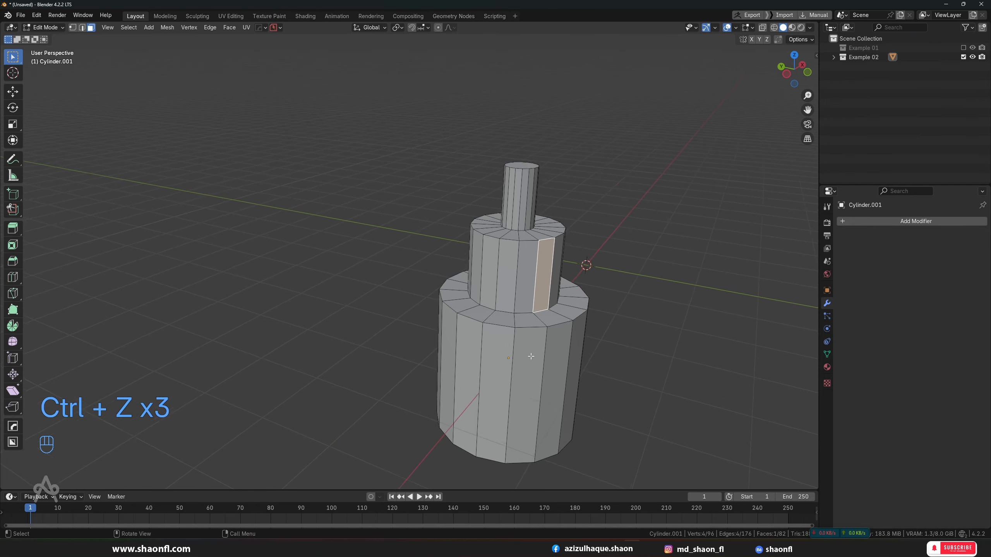
pyautogui.keyDown('alt'); pyautogui.keyDown('shift'); pyautogui.moveTo(537, 354); pyautogui.dragTo(443, 346); pyautogui.keyUp('shift'); pyautogui.keyUp('alt')
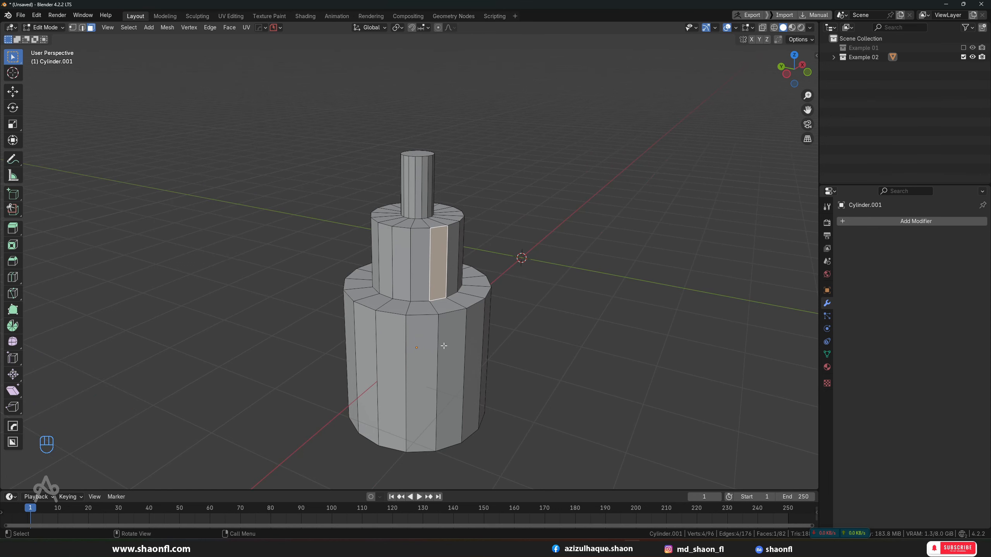
pyautogui.scroll(-3, 443, 346)
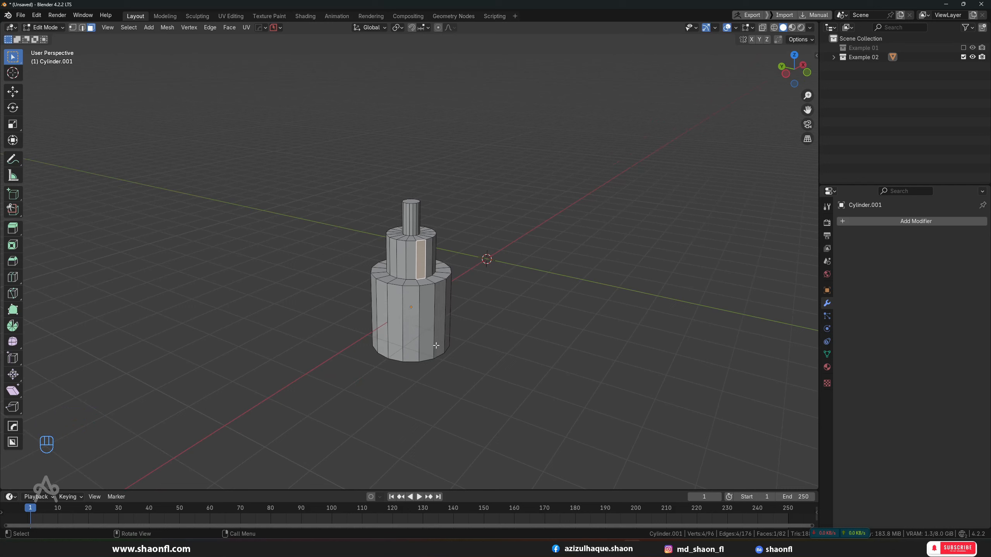